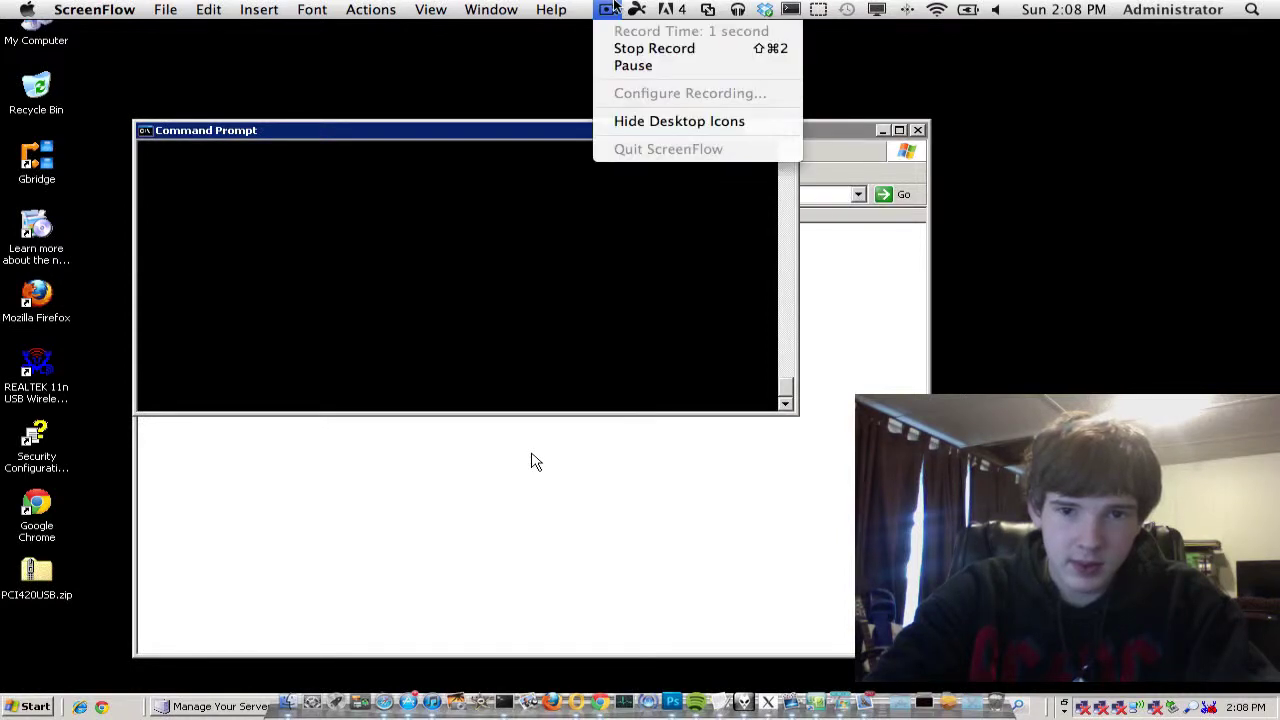
On the server, close the Command Prompt, minimize My Computer, and open the Start menu
click(655, 148)
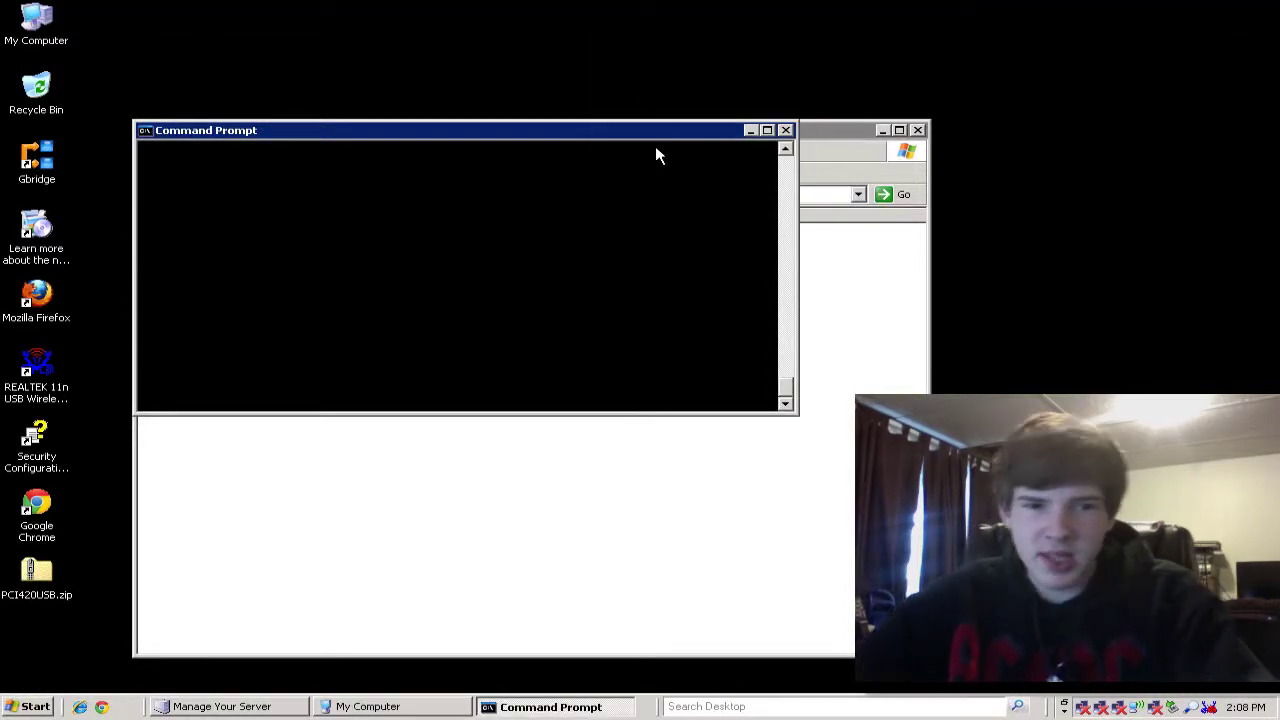
click(785, 131)
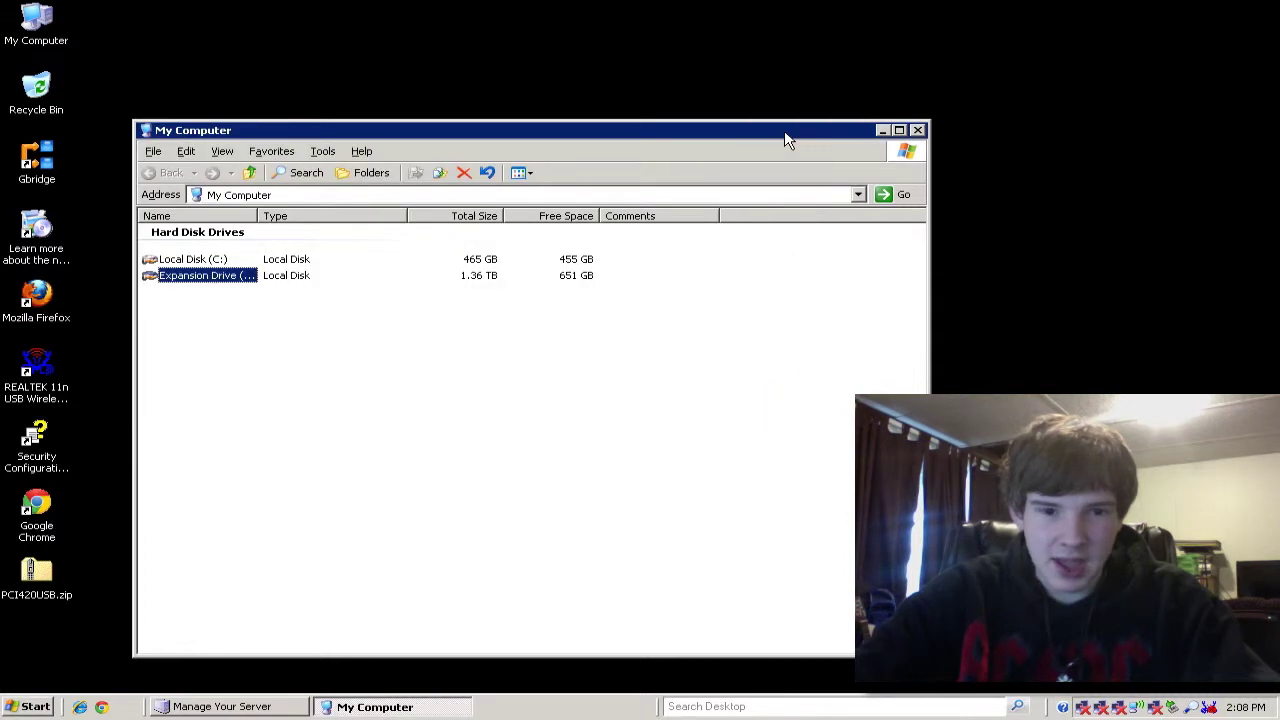
click(882, 131)
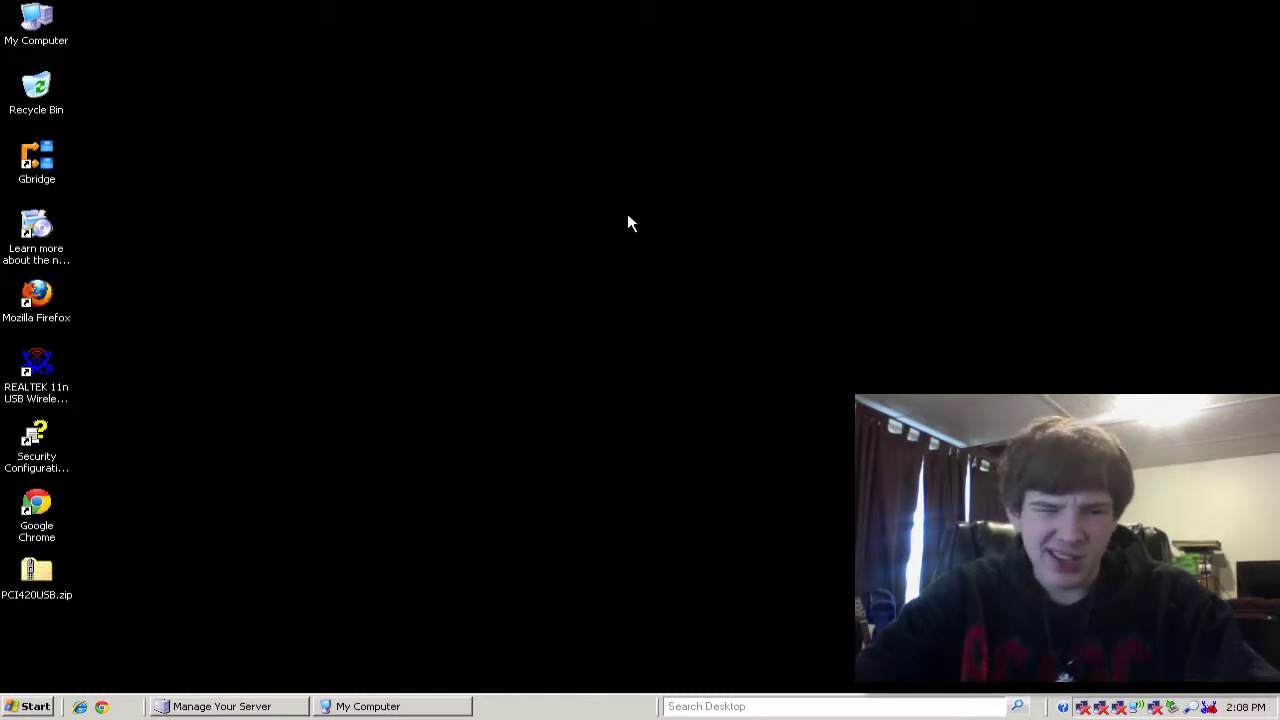
click(38, 707)
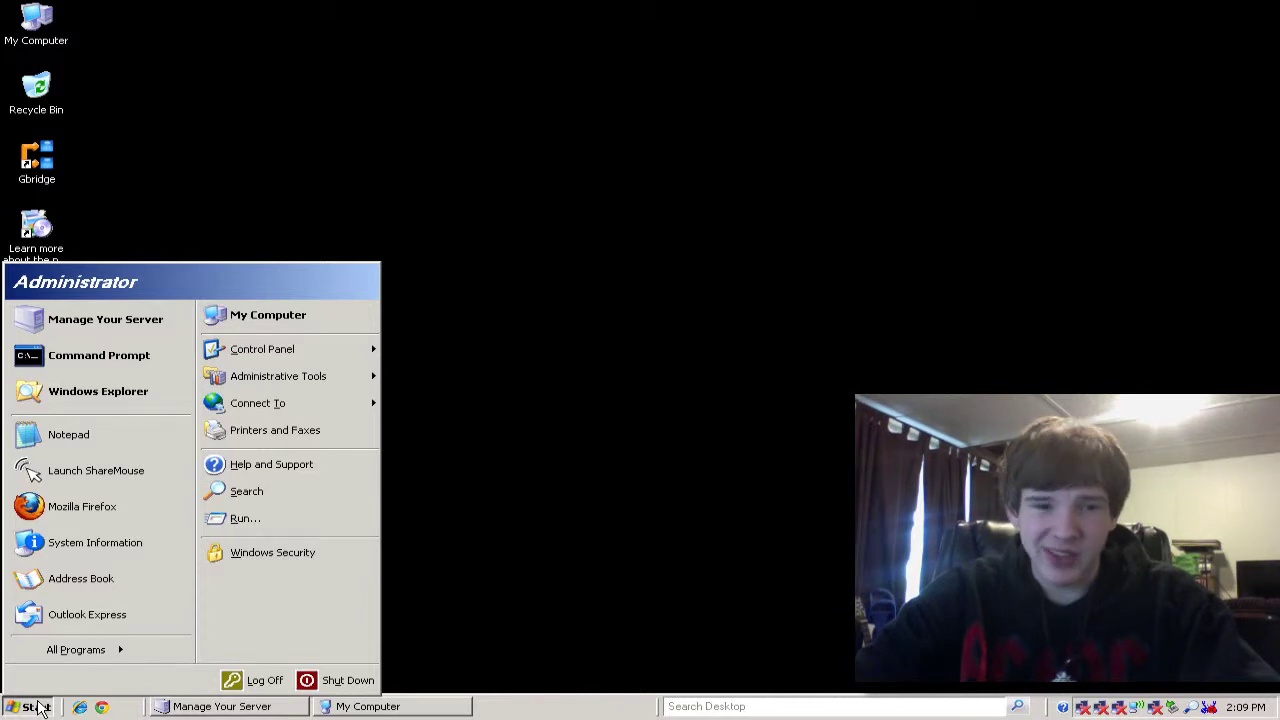
Open My Computer from the Start menu and bring up the Expansion Drive (F:) Properties
right_click(256, 318)
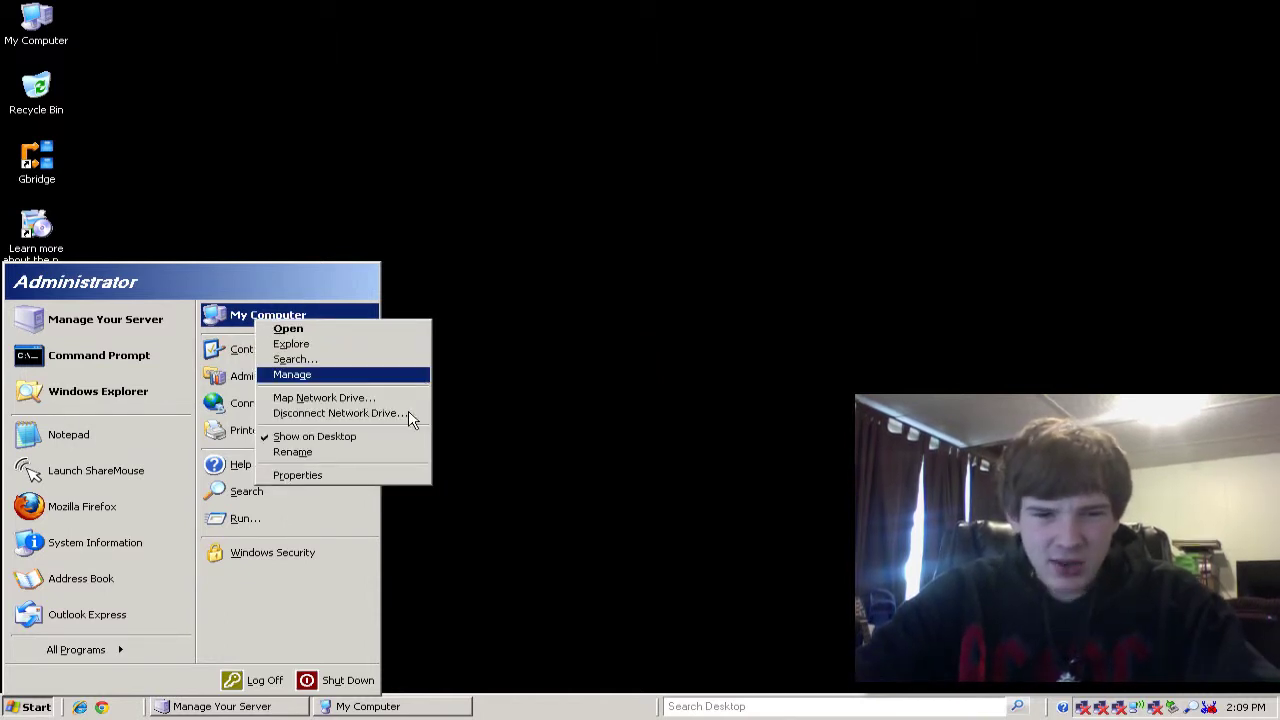
click(294, 334)
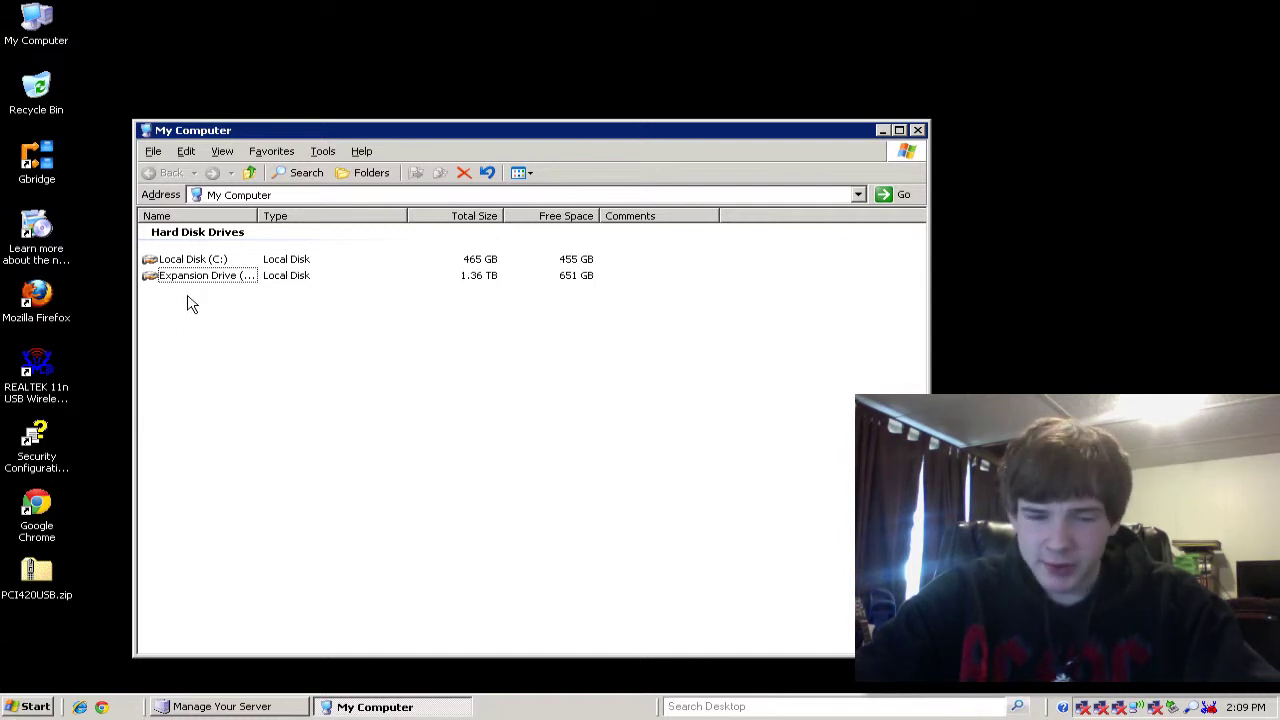
click(200, 262)
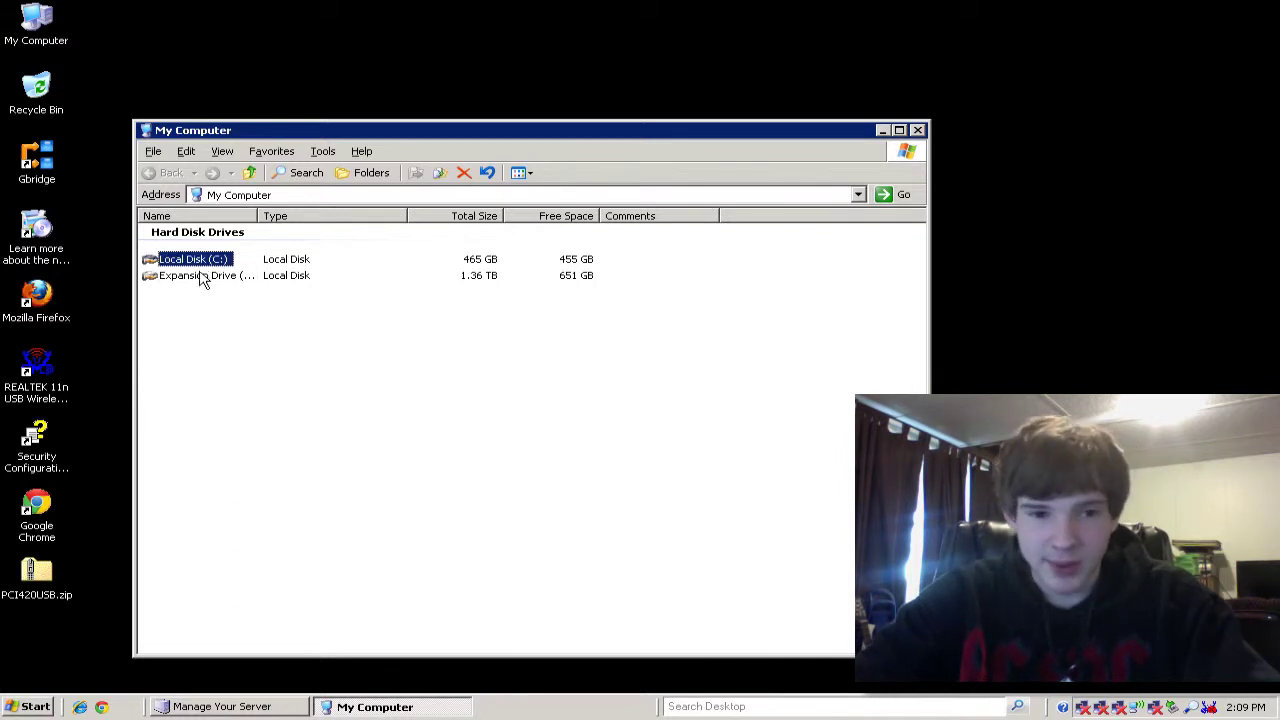
click(201, 275)
right_click(201, 272)
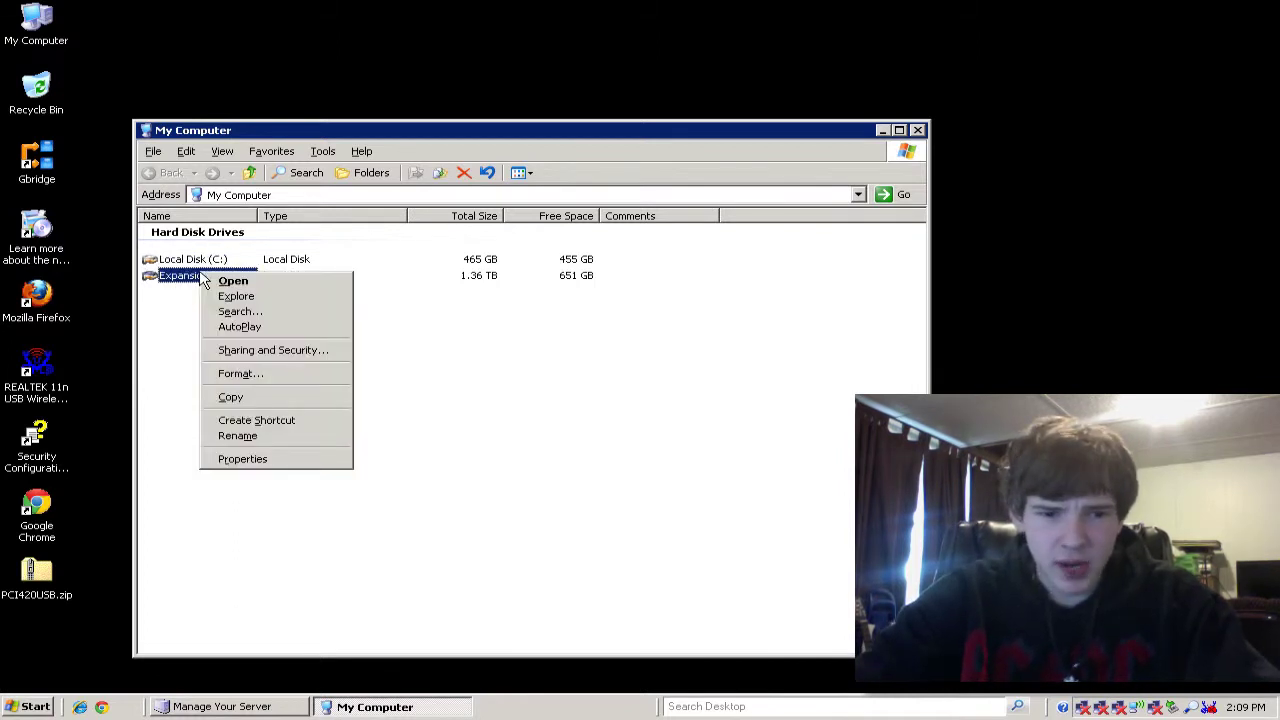
click(243, 459)
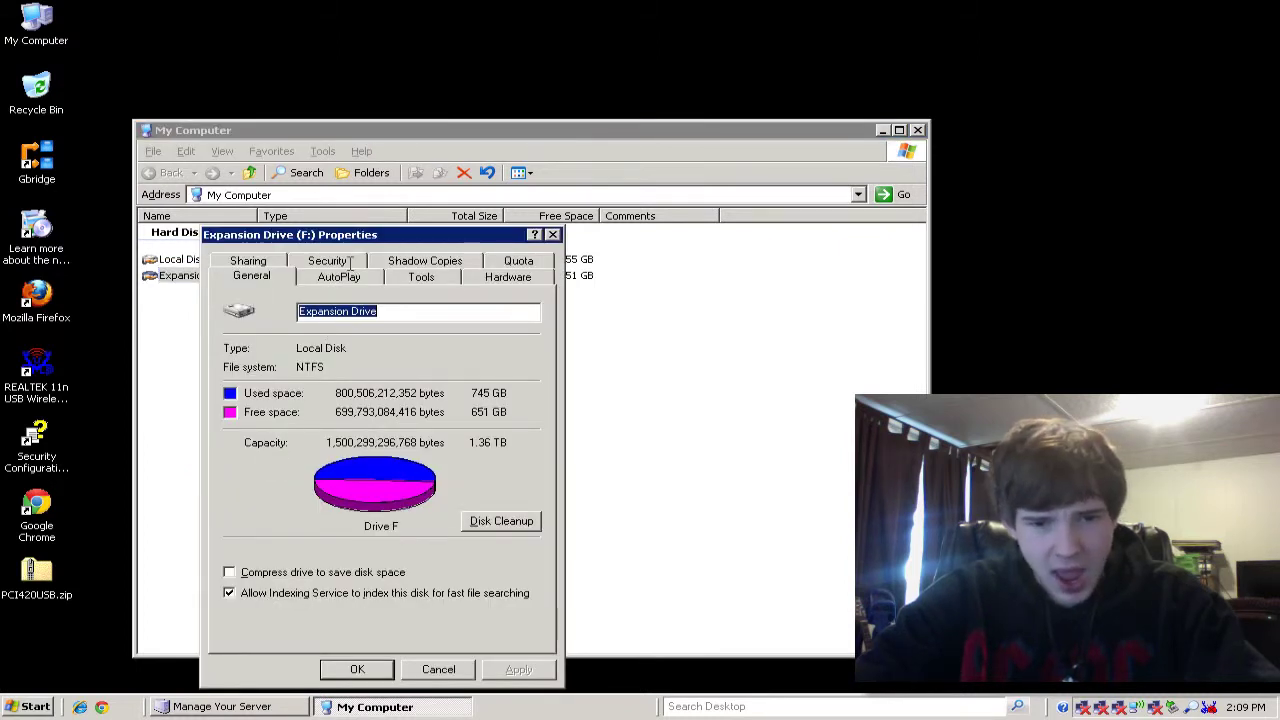
Stop sharing the Expansion Drive under its old share name F and apply
click(276, 262)
click(303, 348)
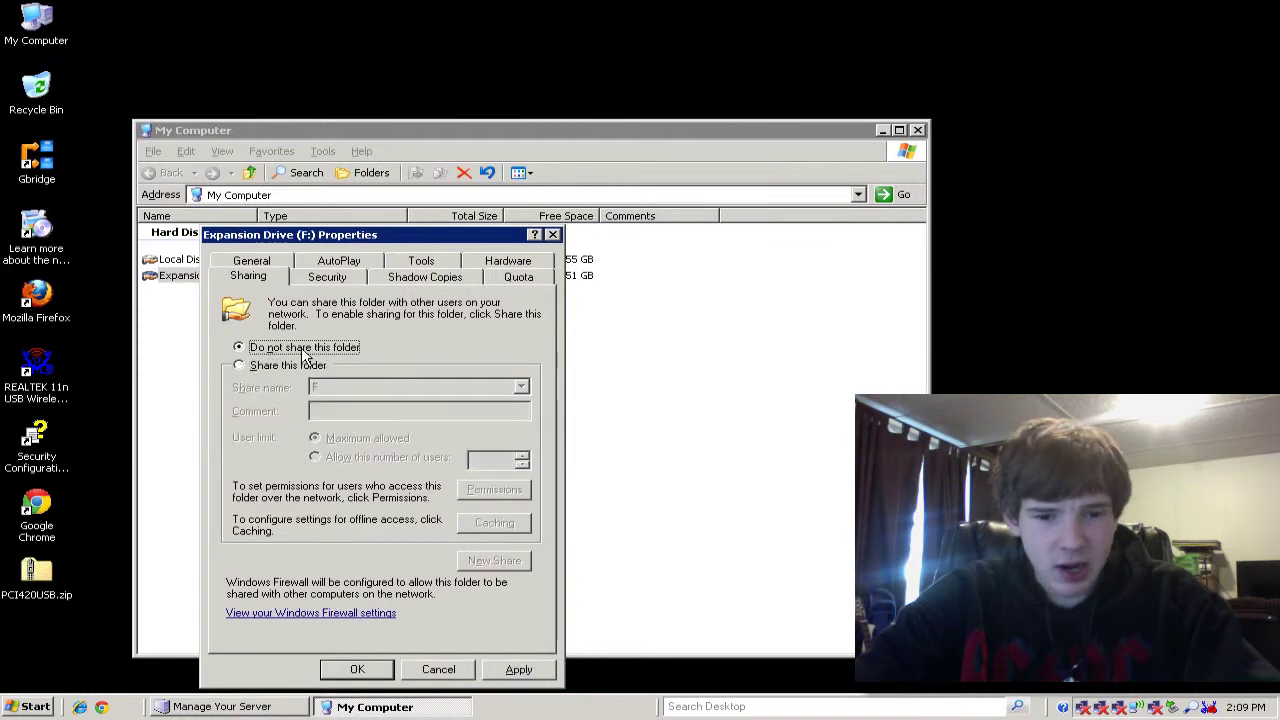
click(517, 668)
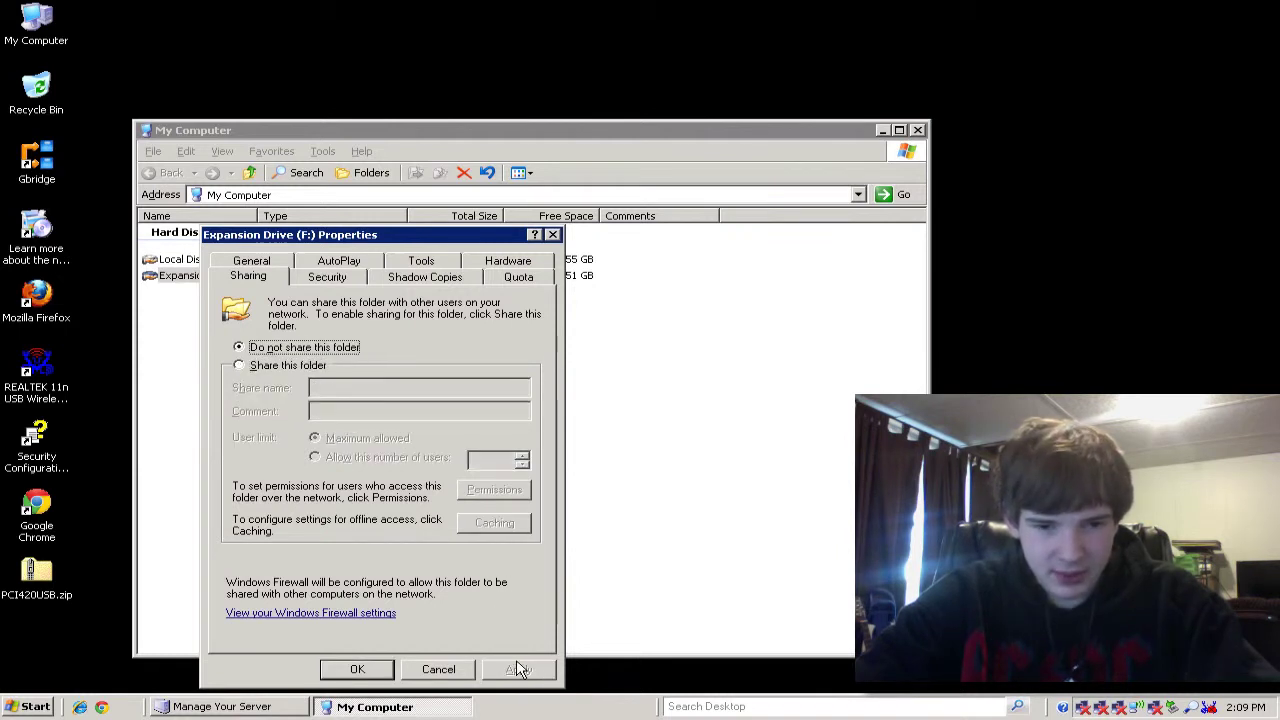
Share the drive as 'Media Drive' limited to 10 users and open its permissions
click(284, 366)
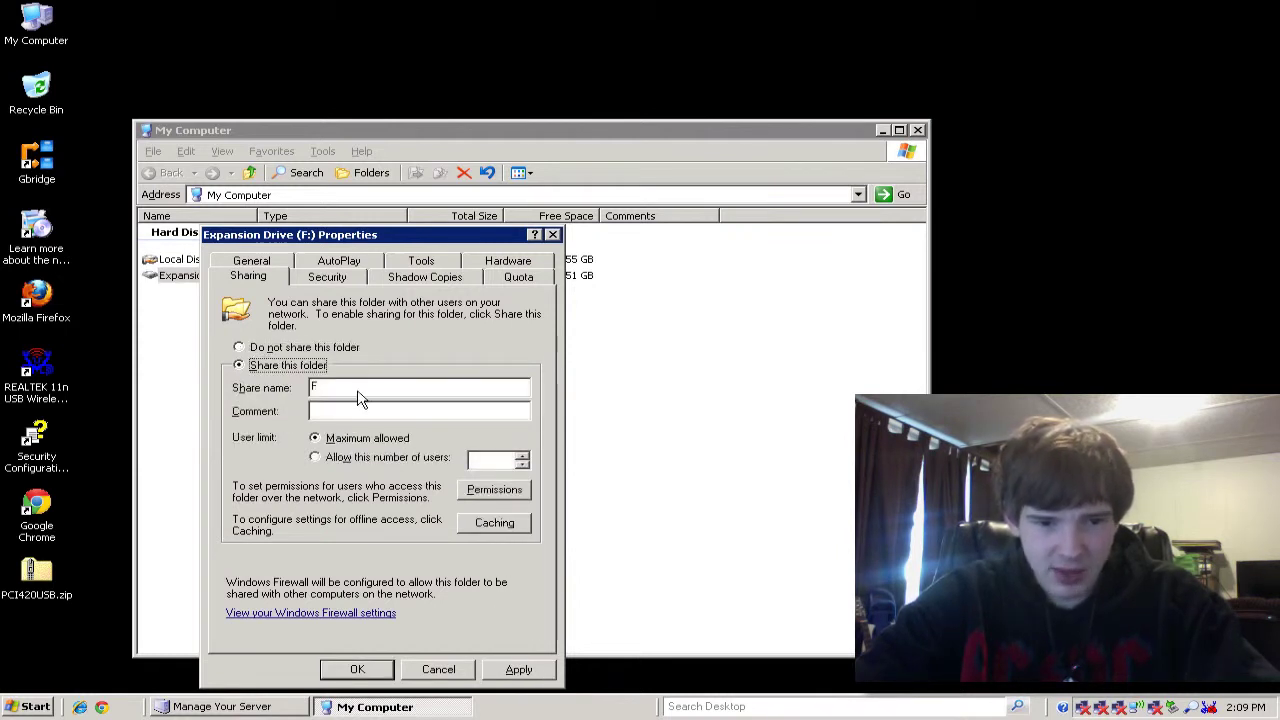
click(374, 389)
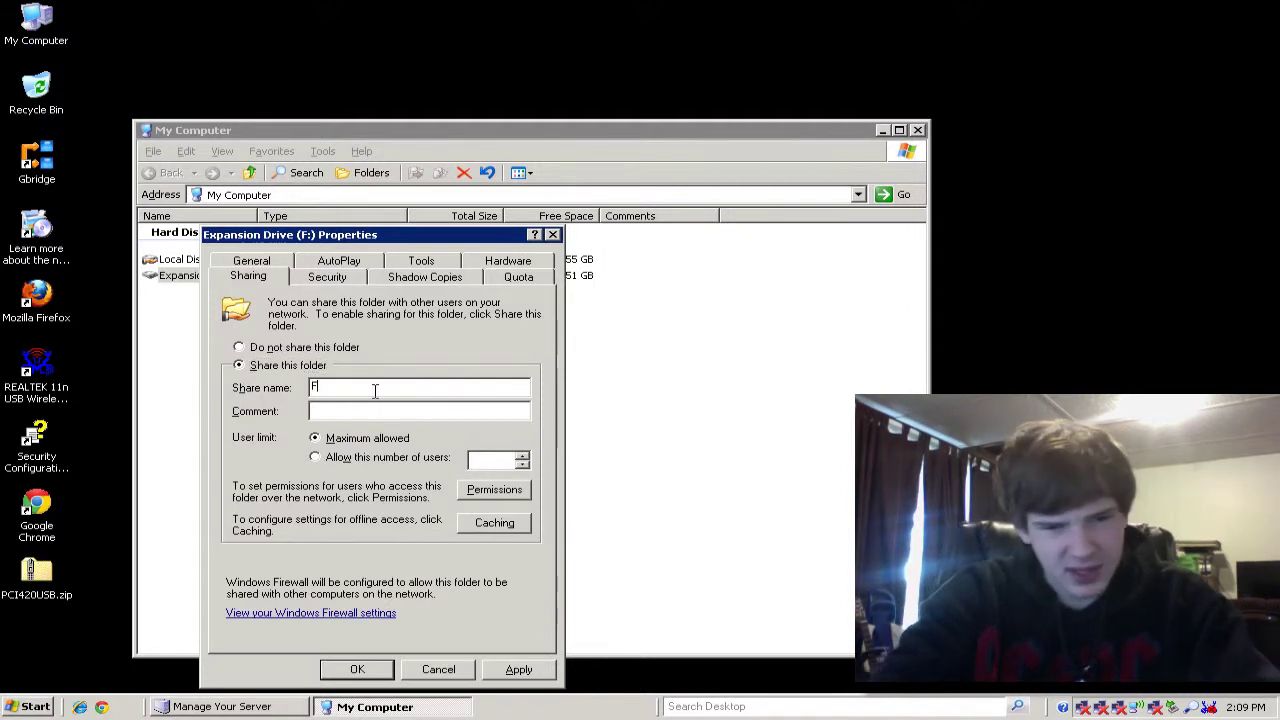
key(BackSpace)
text(Mw)
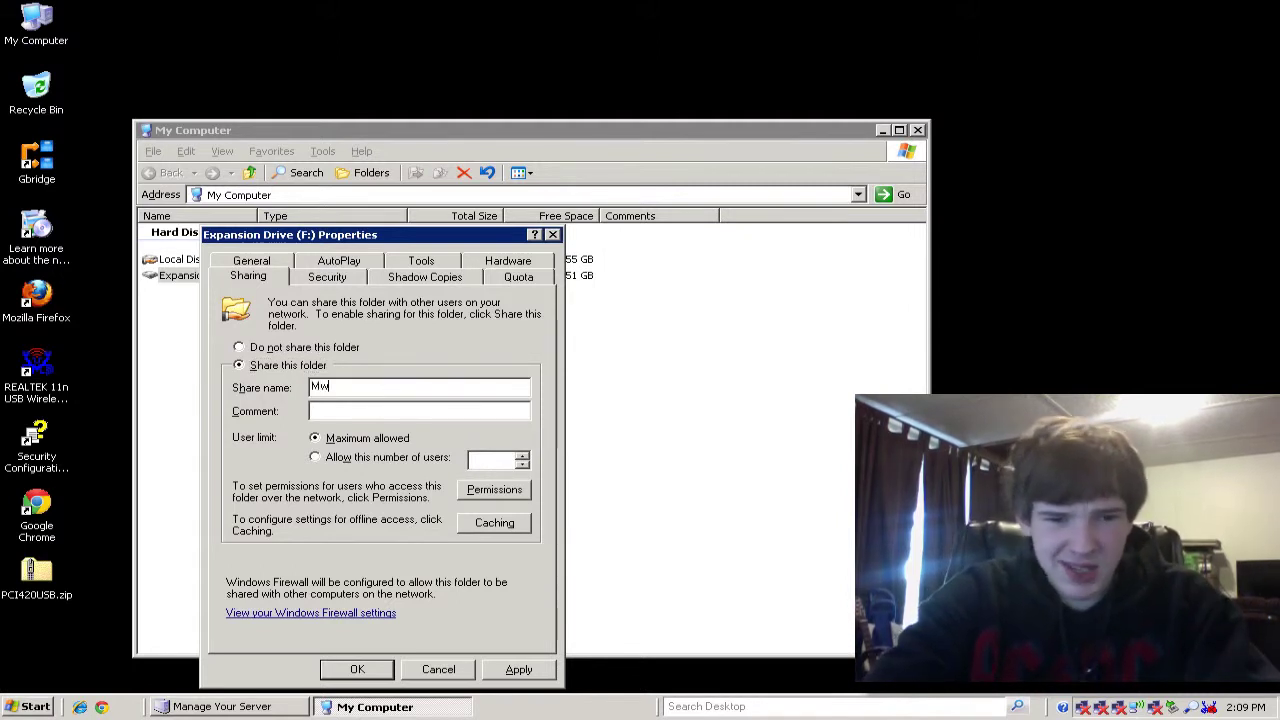
key(BackSpace)
text(edia Driv)
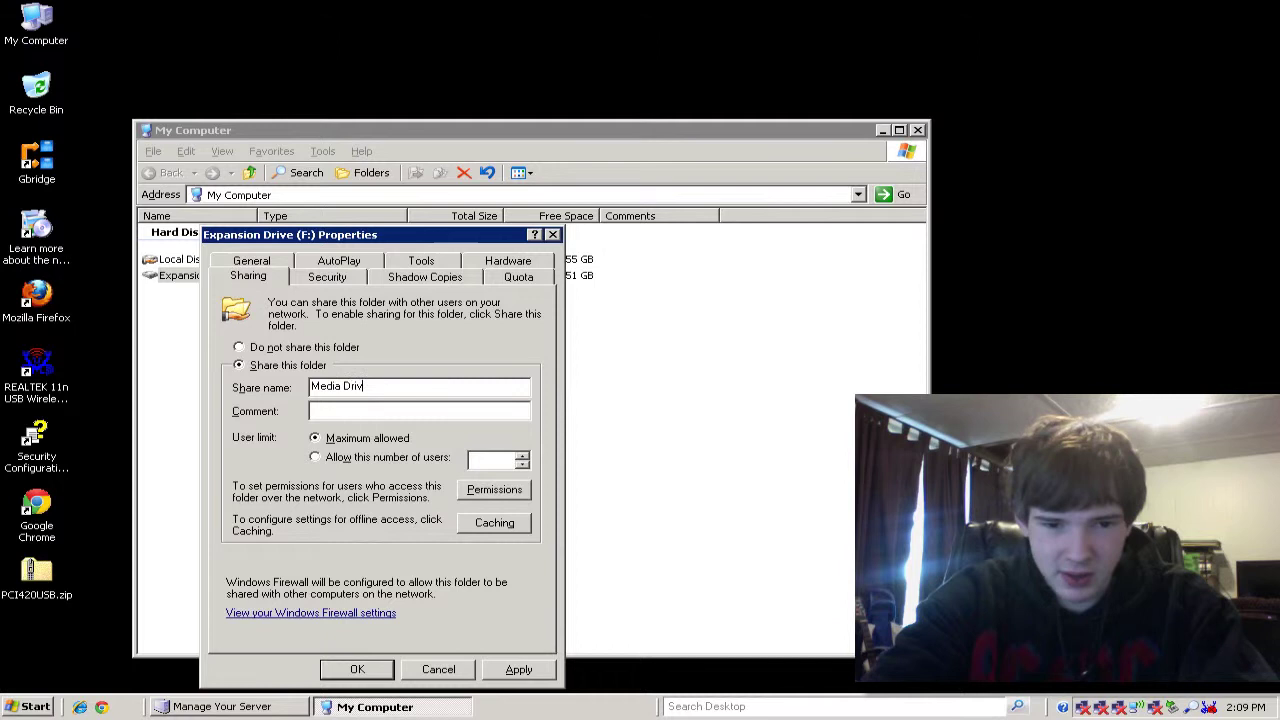
text(e)
key(Tab)
key(Tab)
key(Down)
key(Tab)
key(Tab)
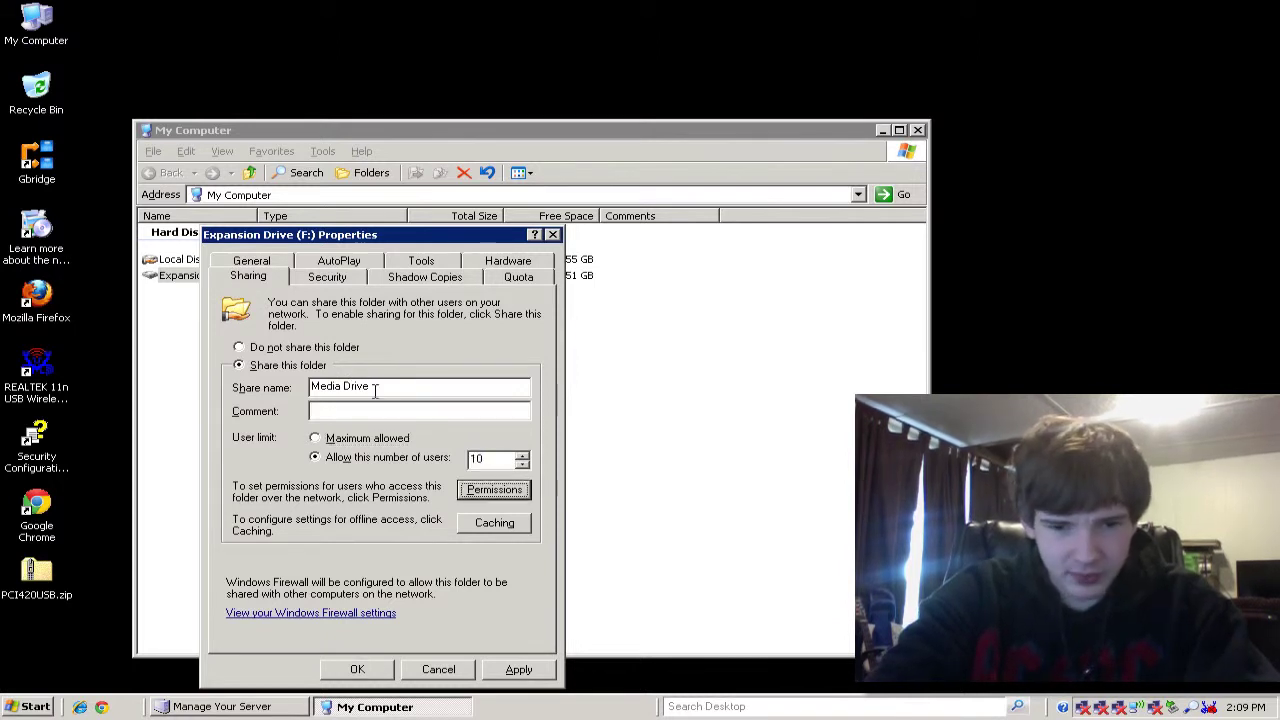
key(Tab)
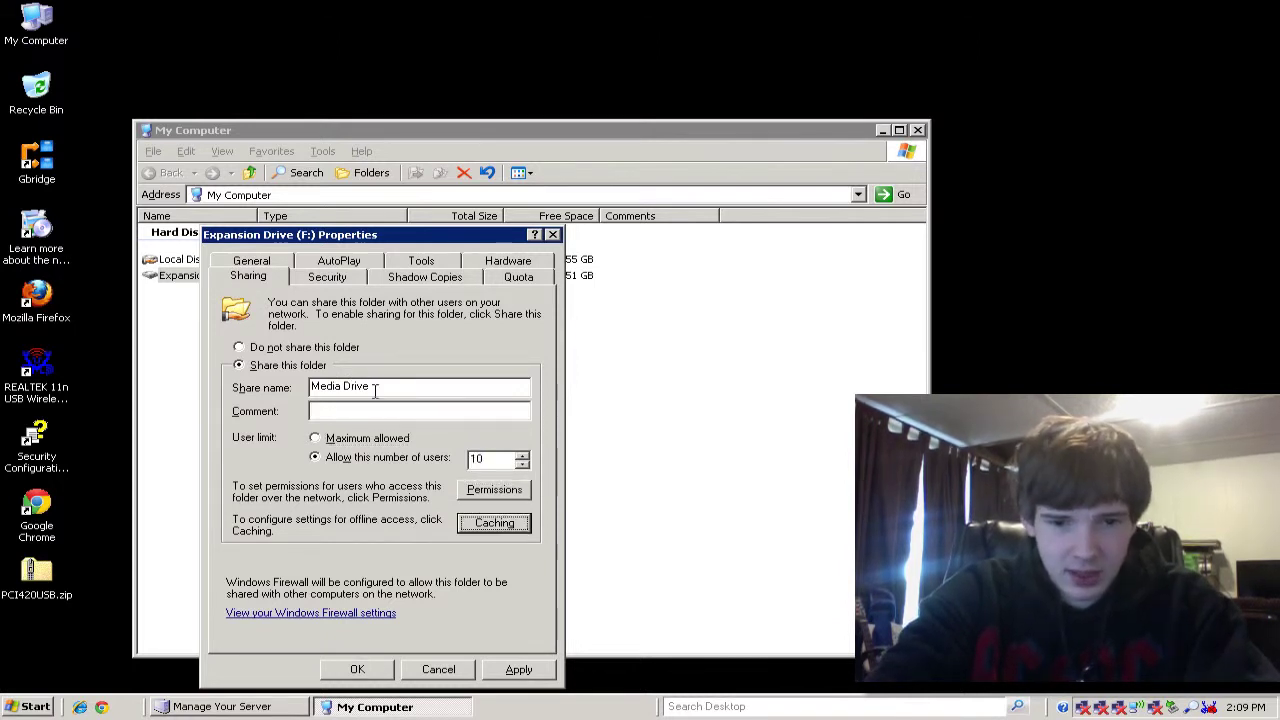
click(493, 495)
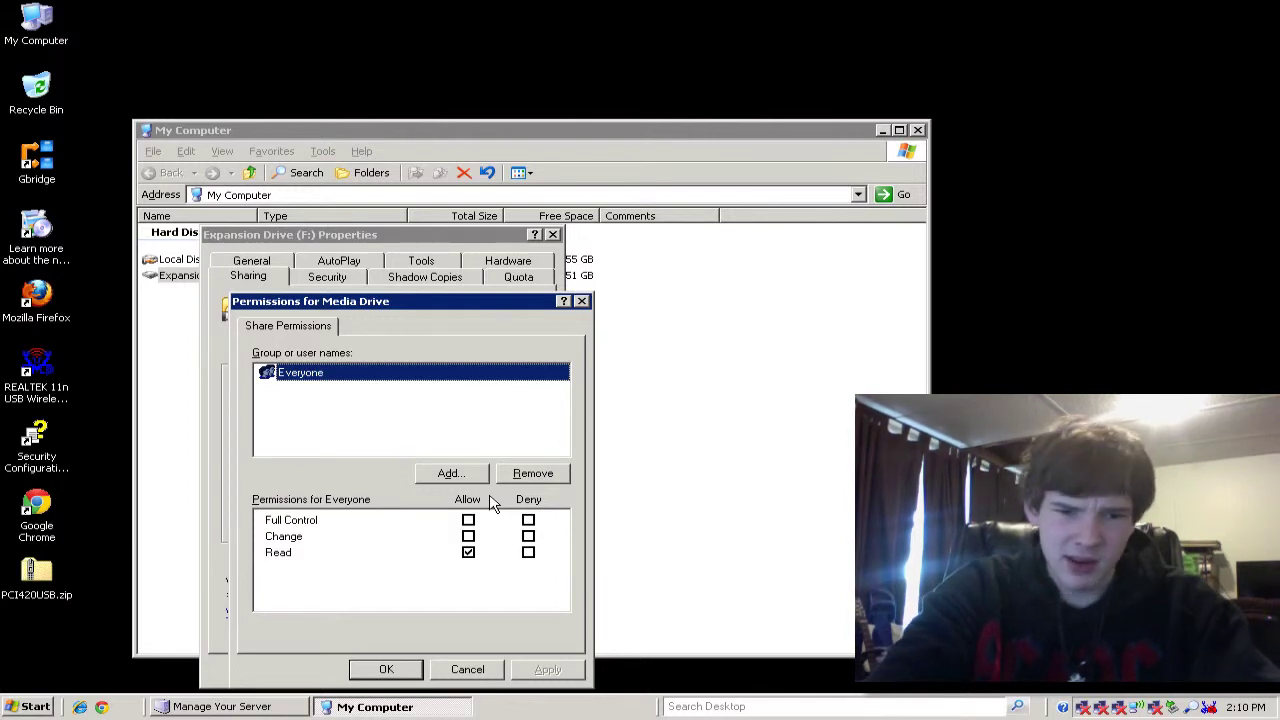
Keep Read permission for Everyone on the Media Drive share and apply it
click(448, 473)
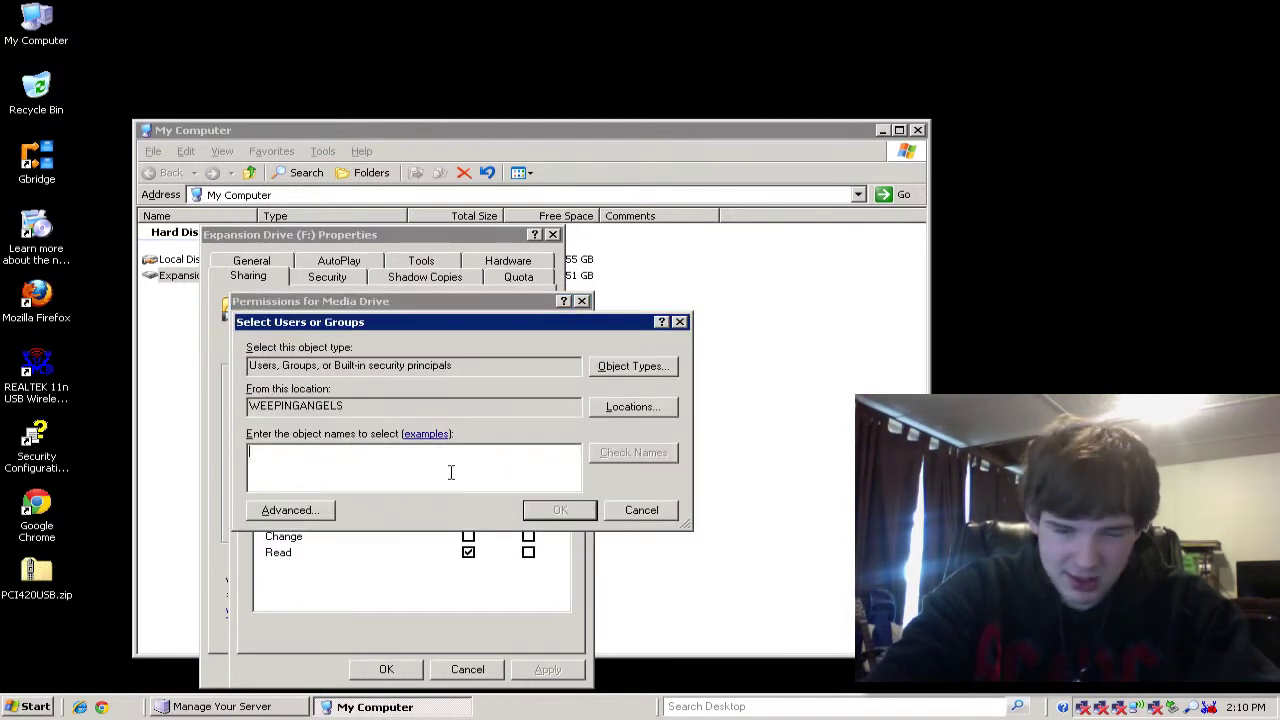
click(617, 512)
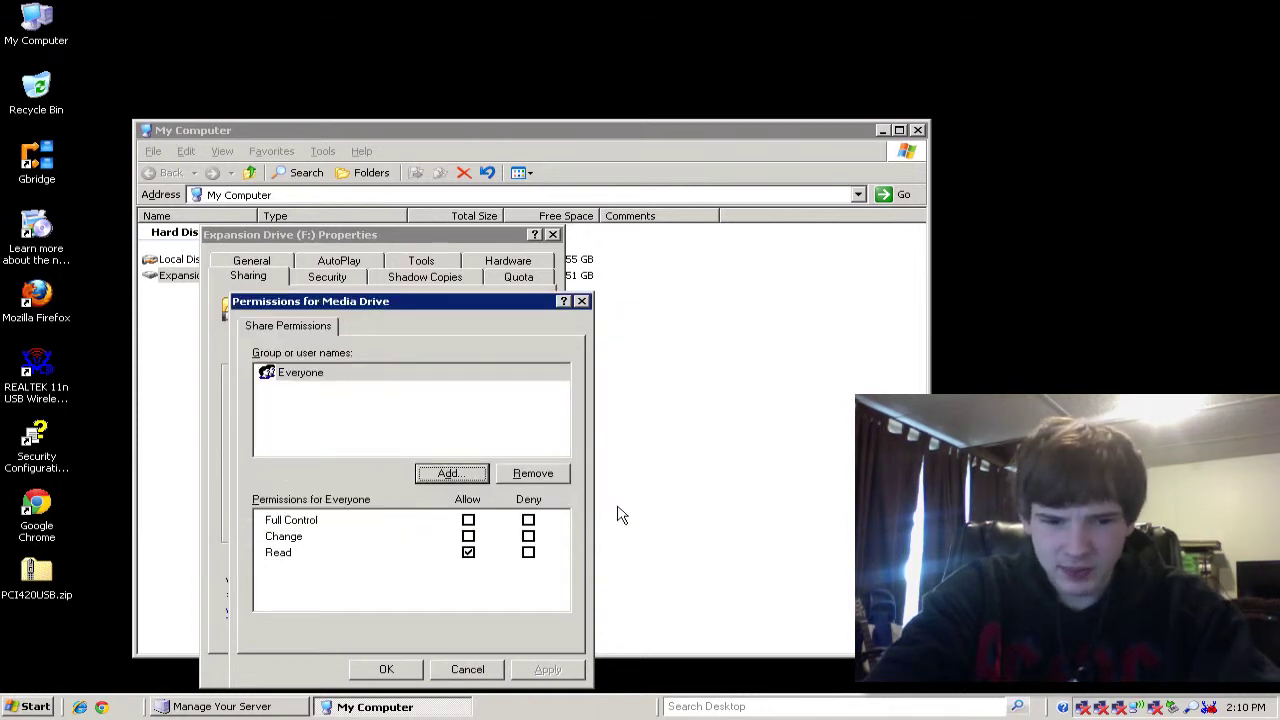
click(468, 553)
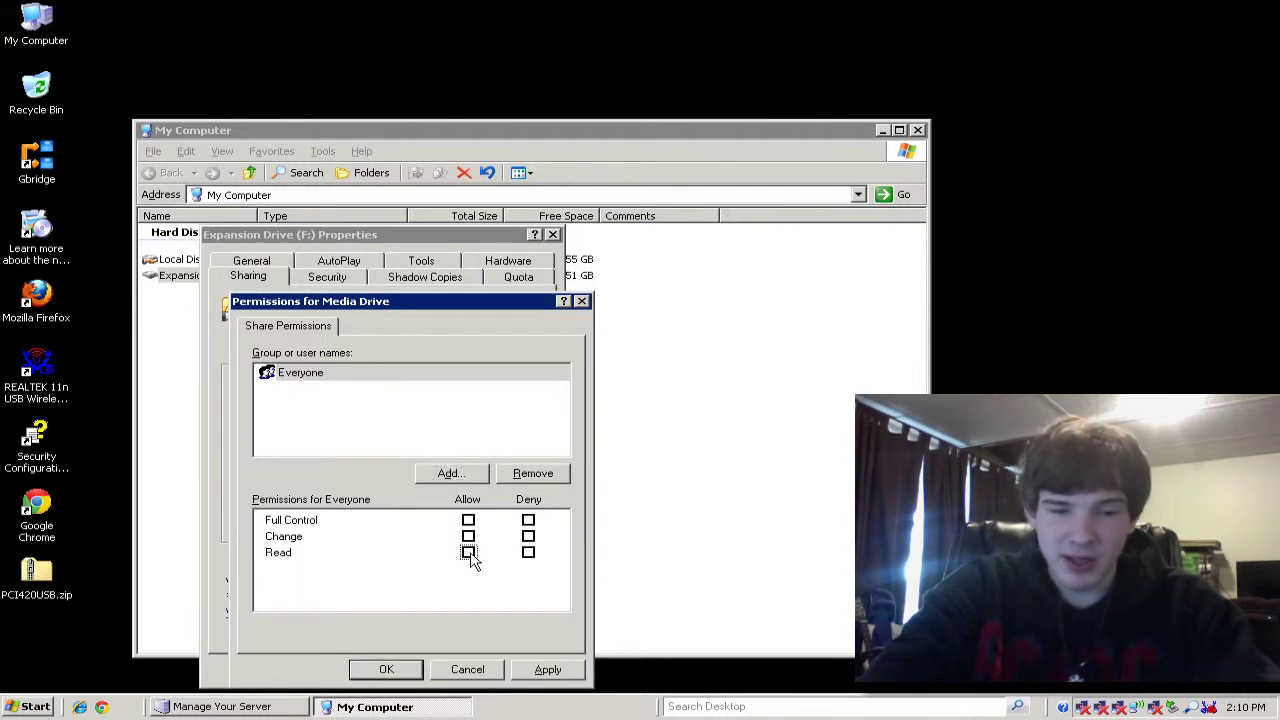
click(468, 553)
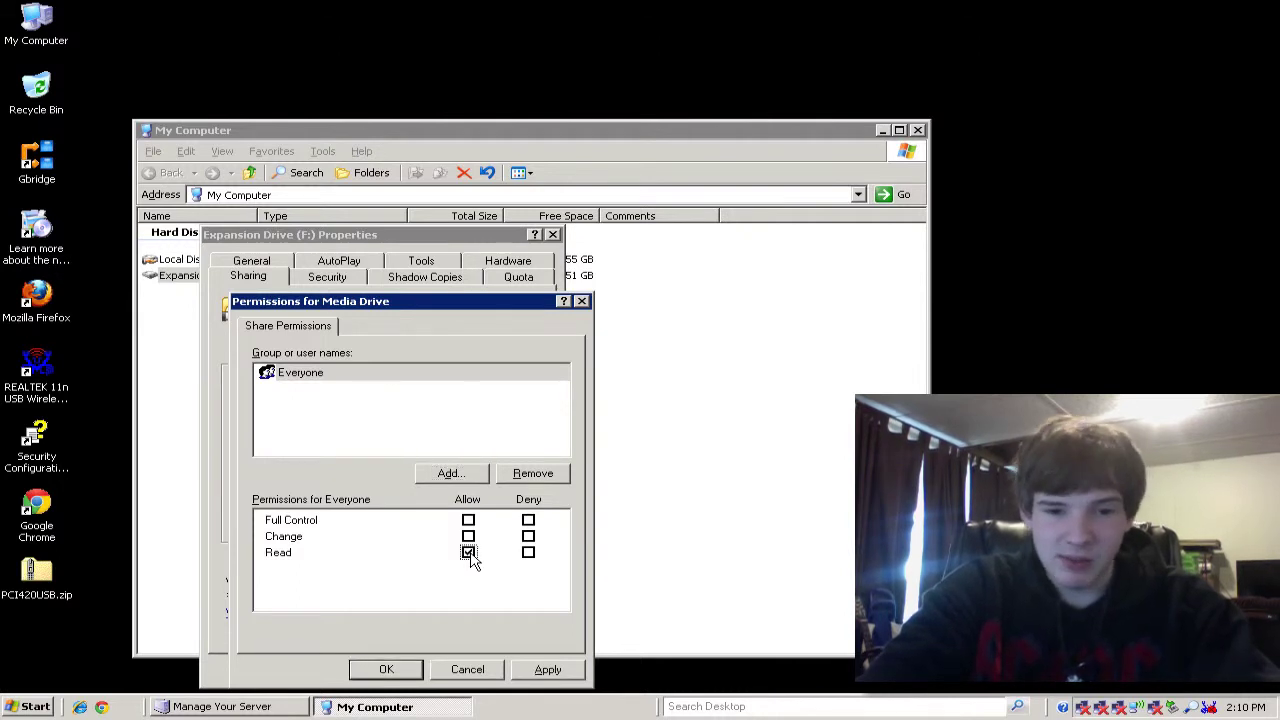
click(561, 671)
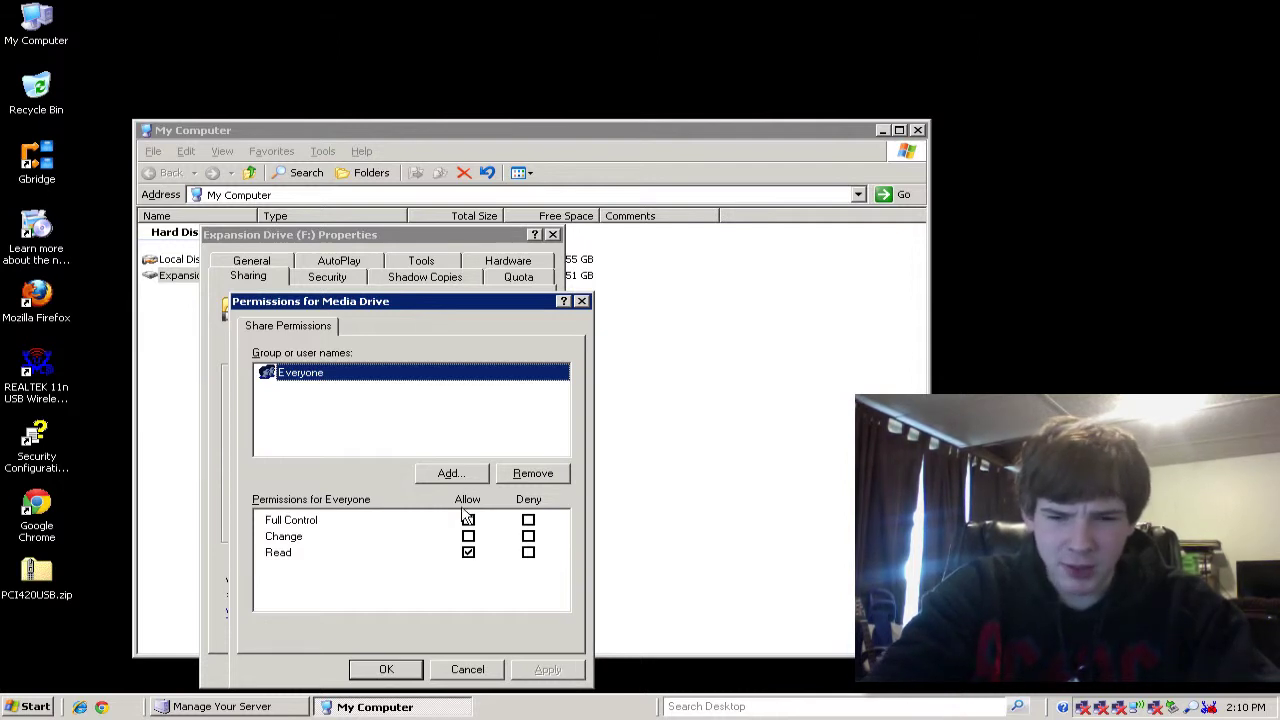
click(383, 674)
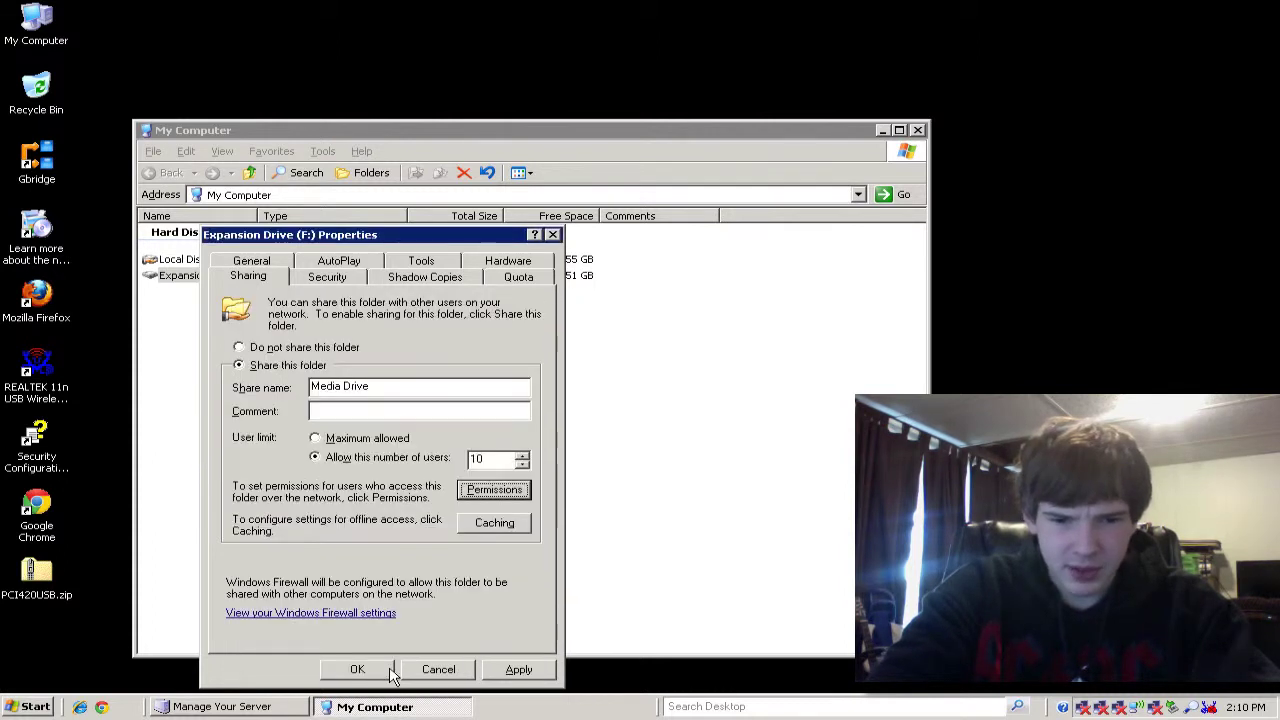
click(515, 669)
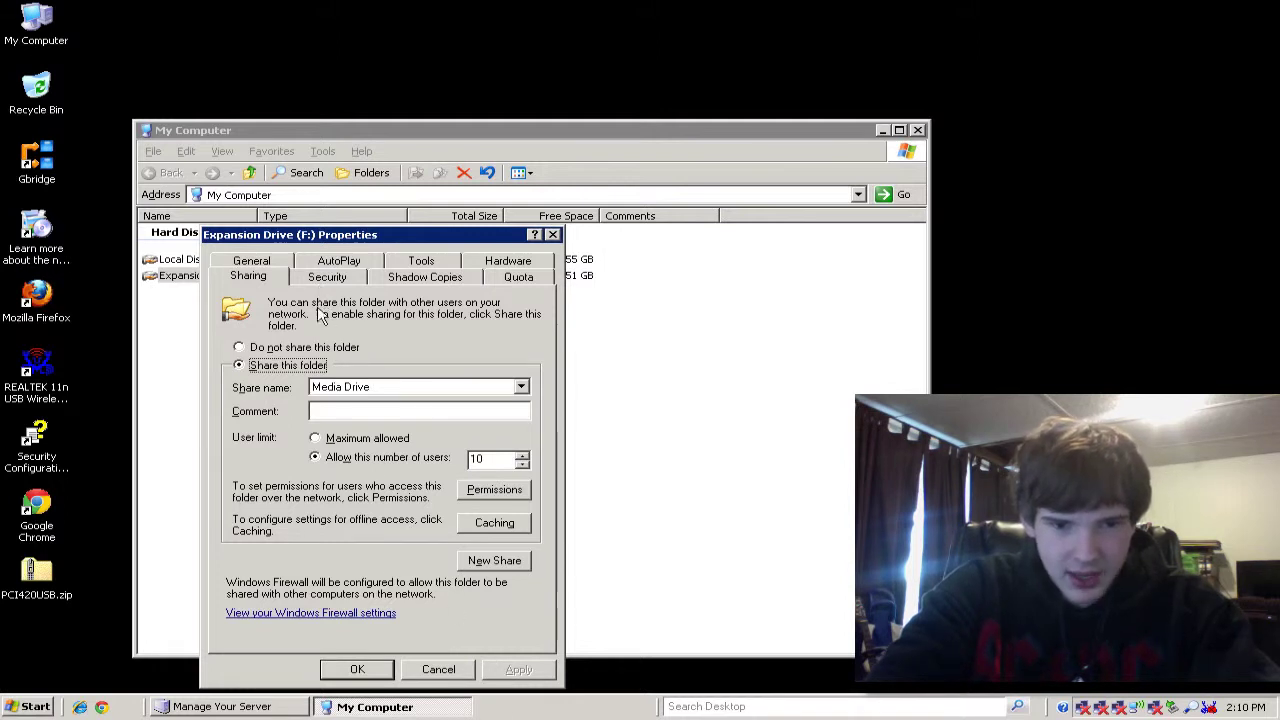
Close the drive properties and My Computer, then open System Properties from the Start menu
click(349, 674)
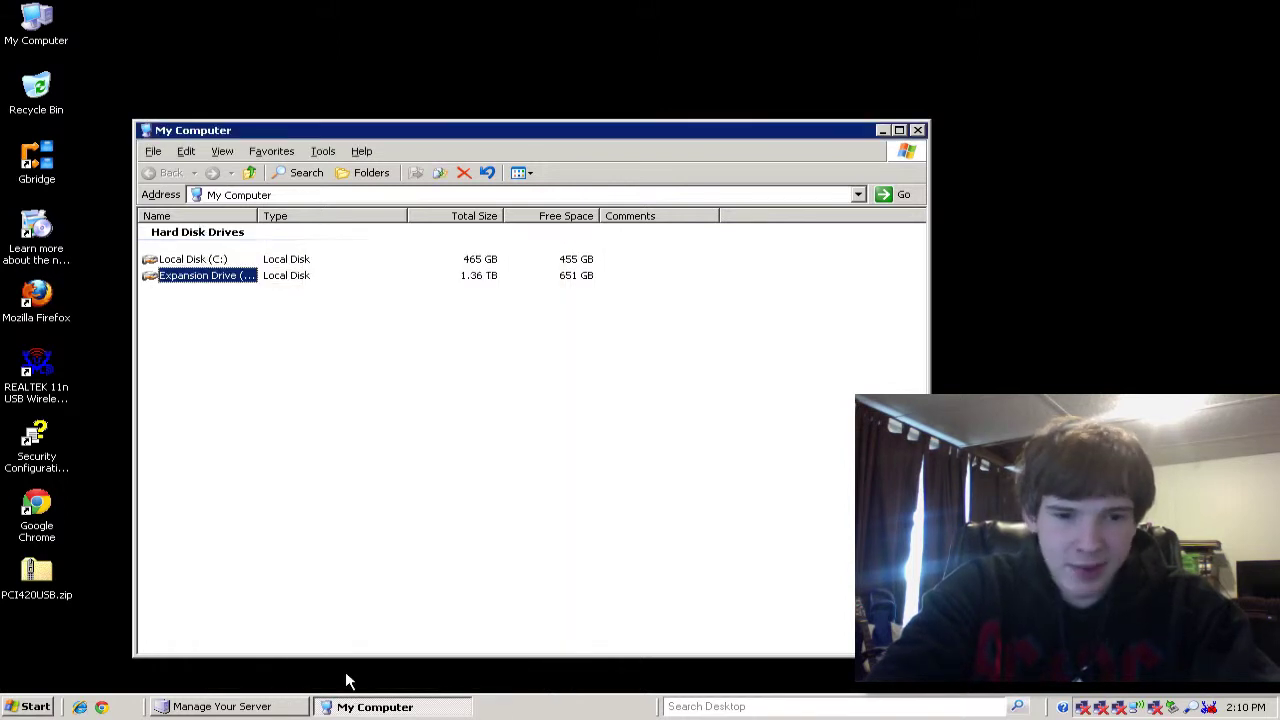
click(370, 706)
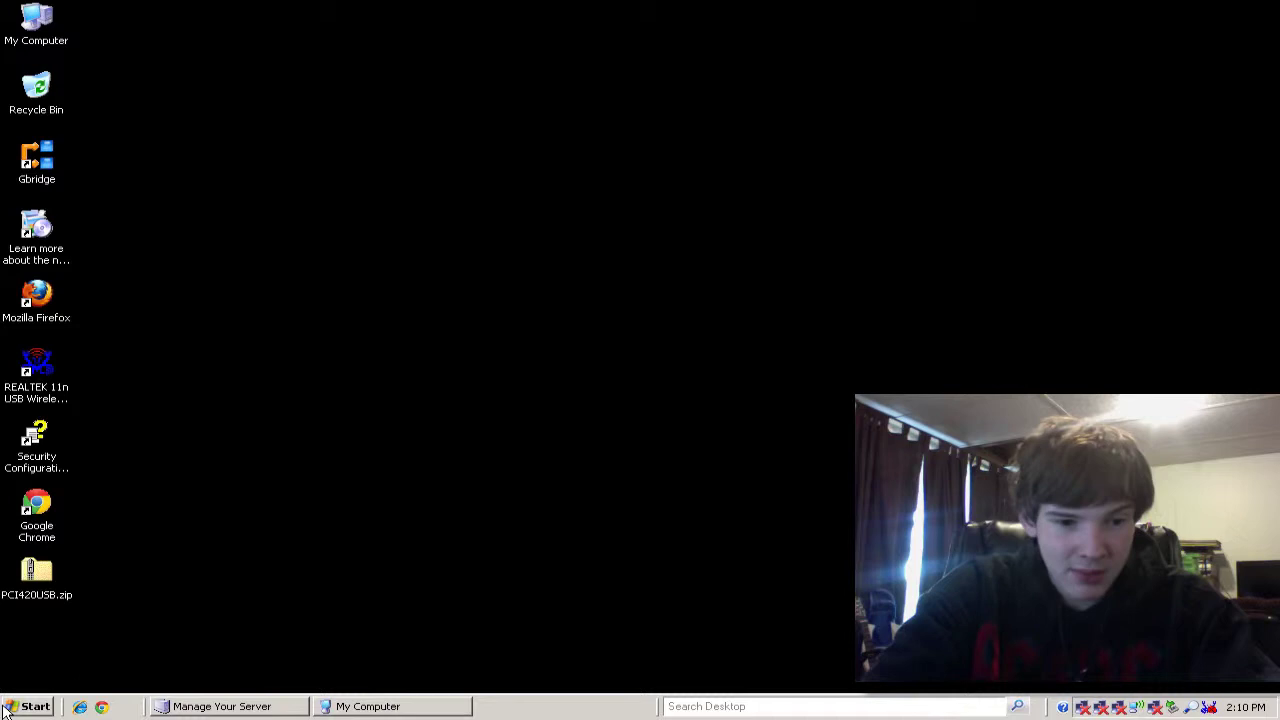
click(5, 708)
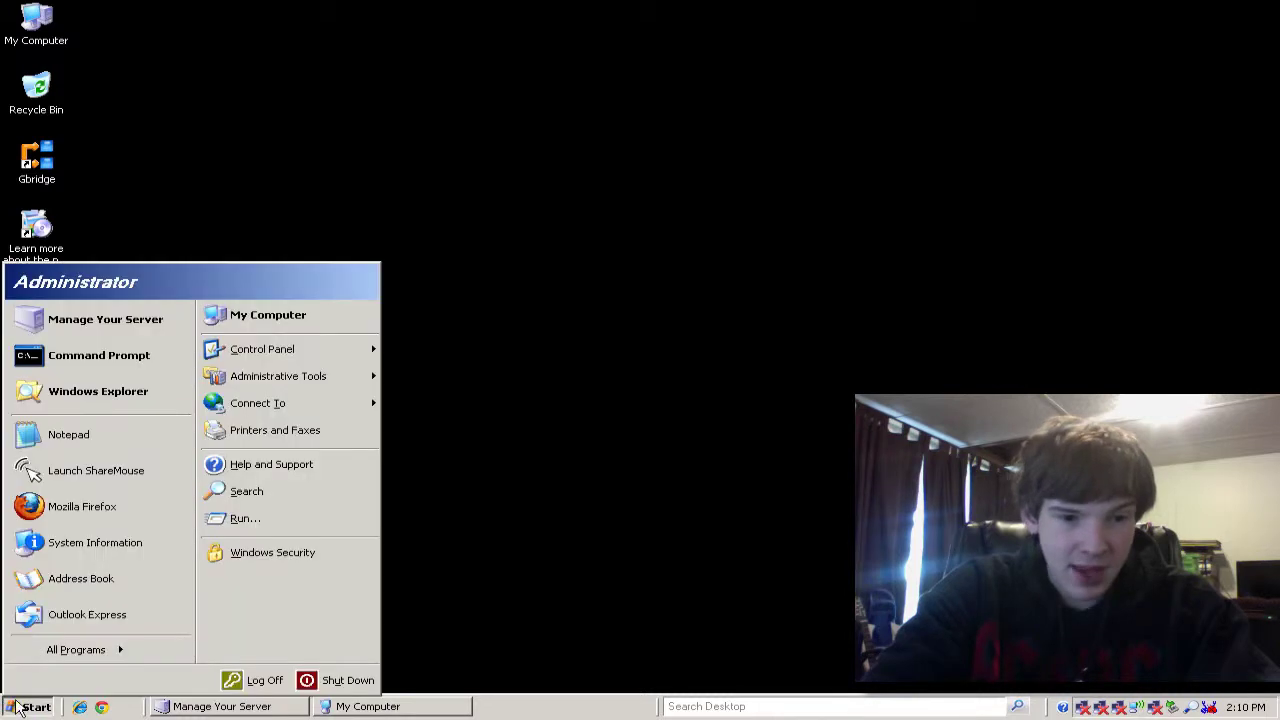
right_click(261, 307)
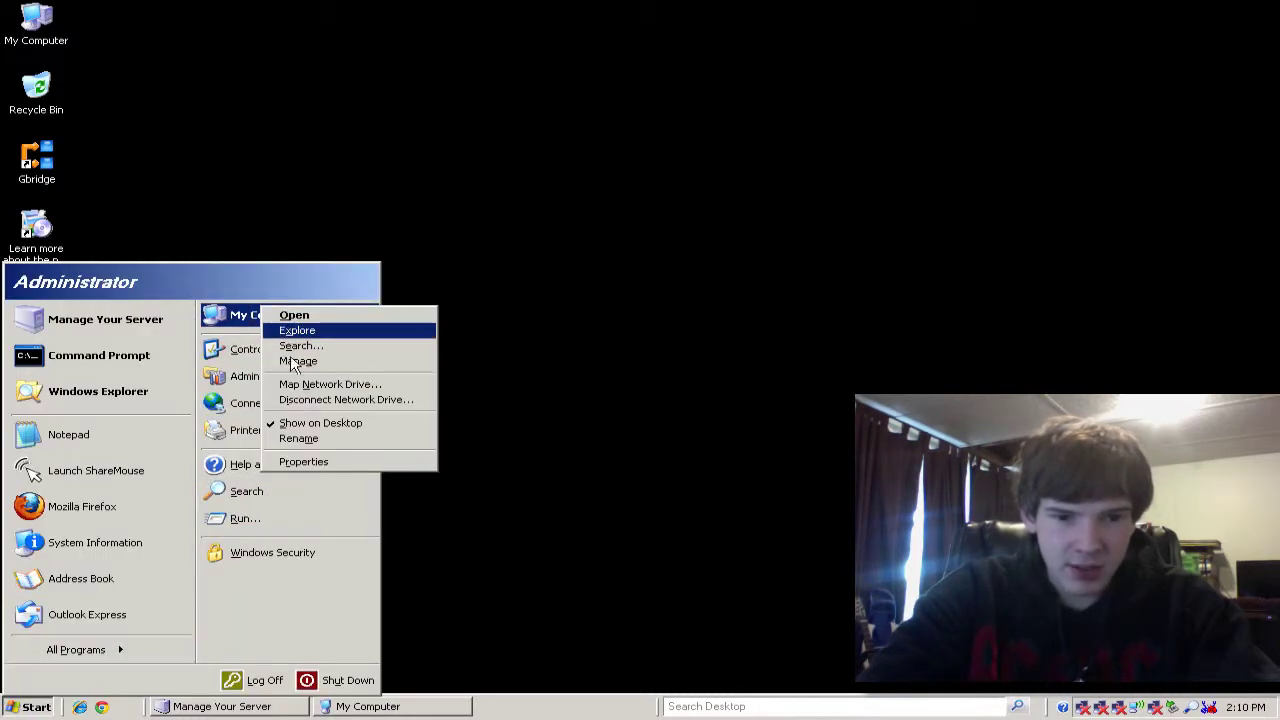
click(313, 466)
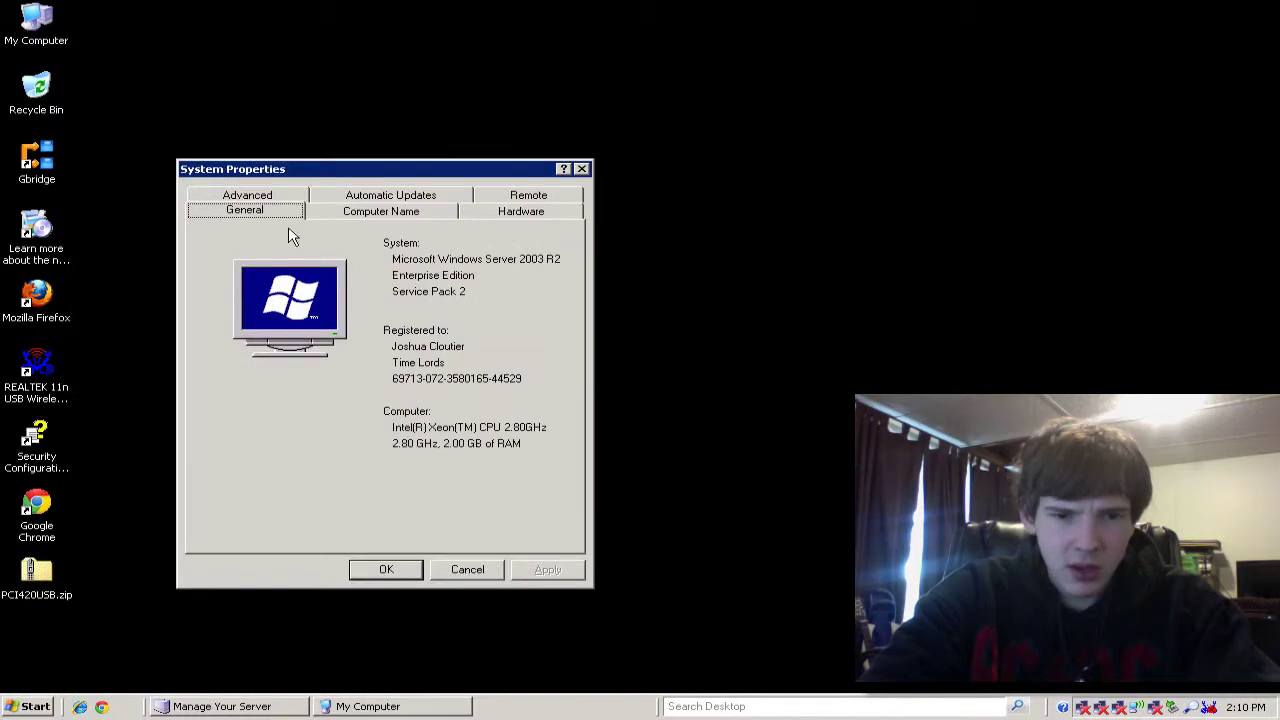
click(22, 707)
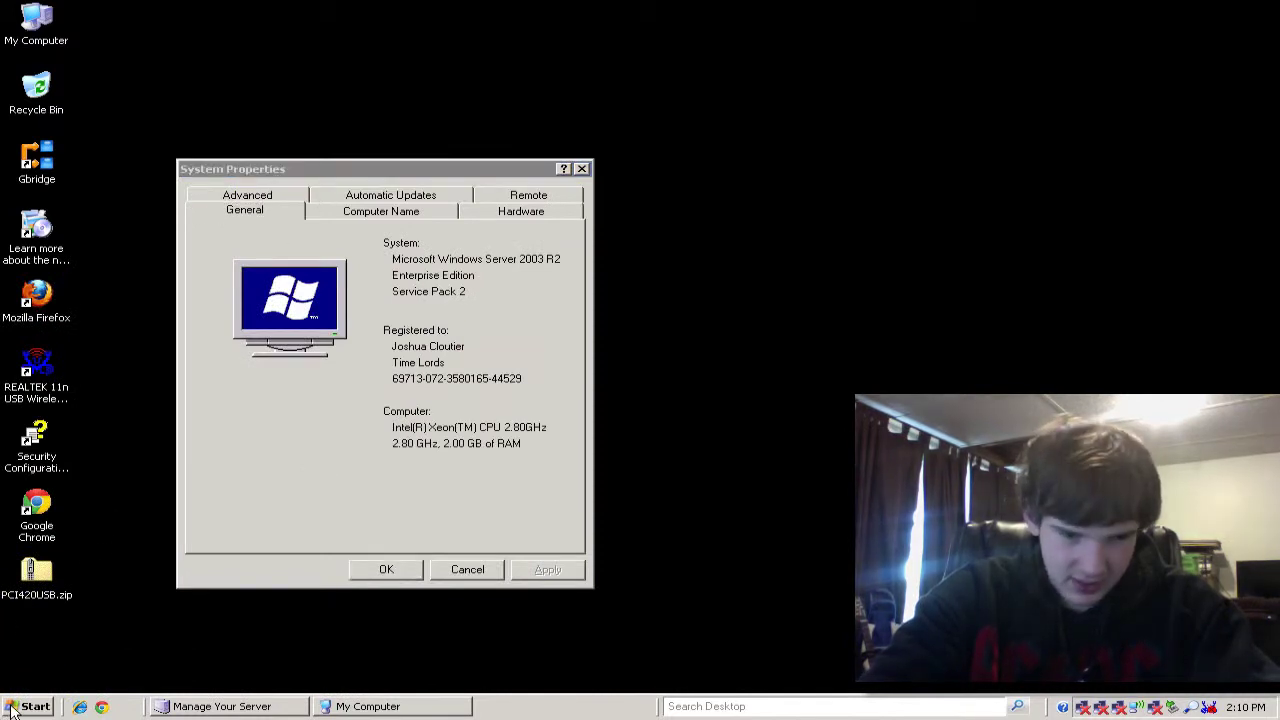
right_click(253, 321)
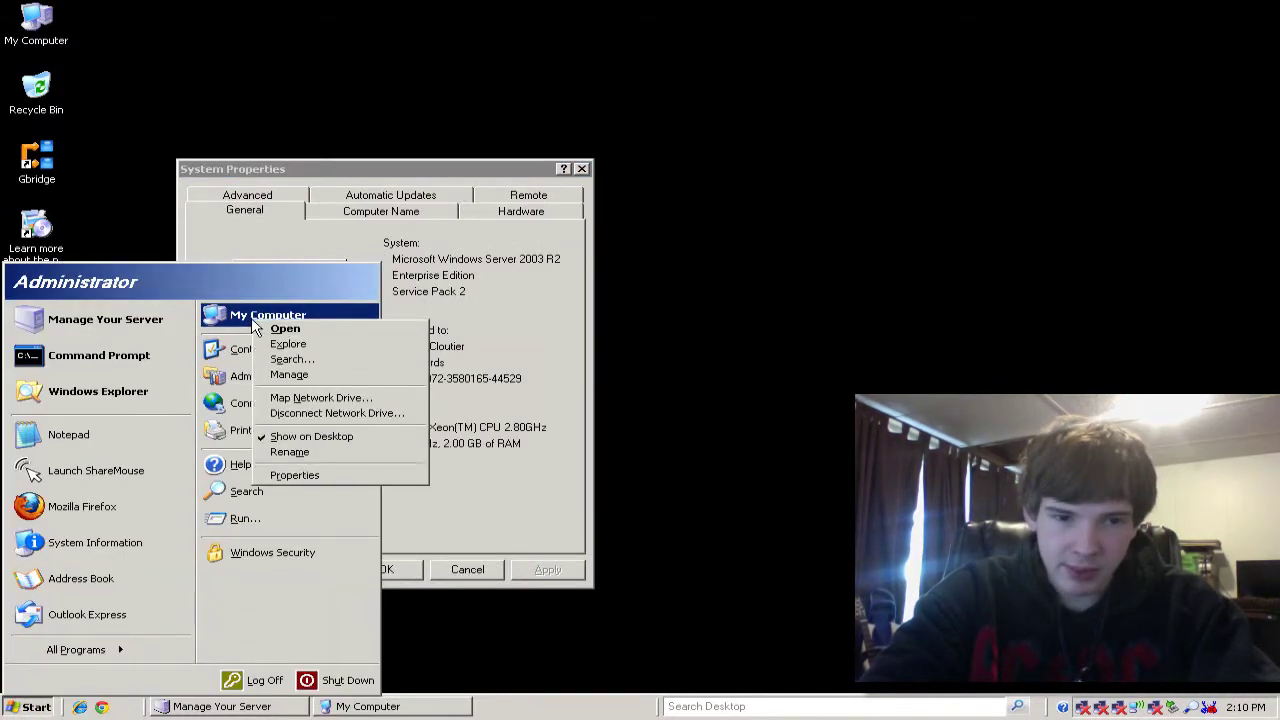
click(306, 474)
Check the computer name weepingangels, cancel out of System Properties, and bring up the sessions overview
click(406, 211)
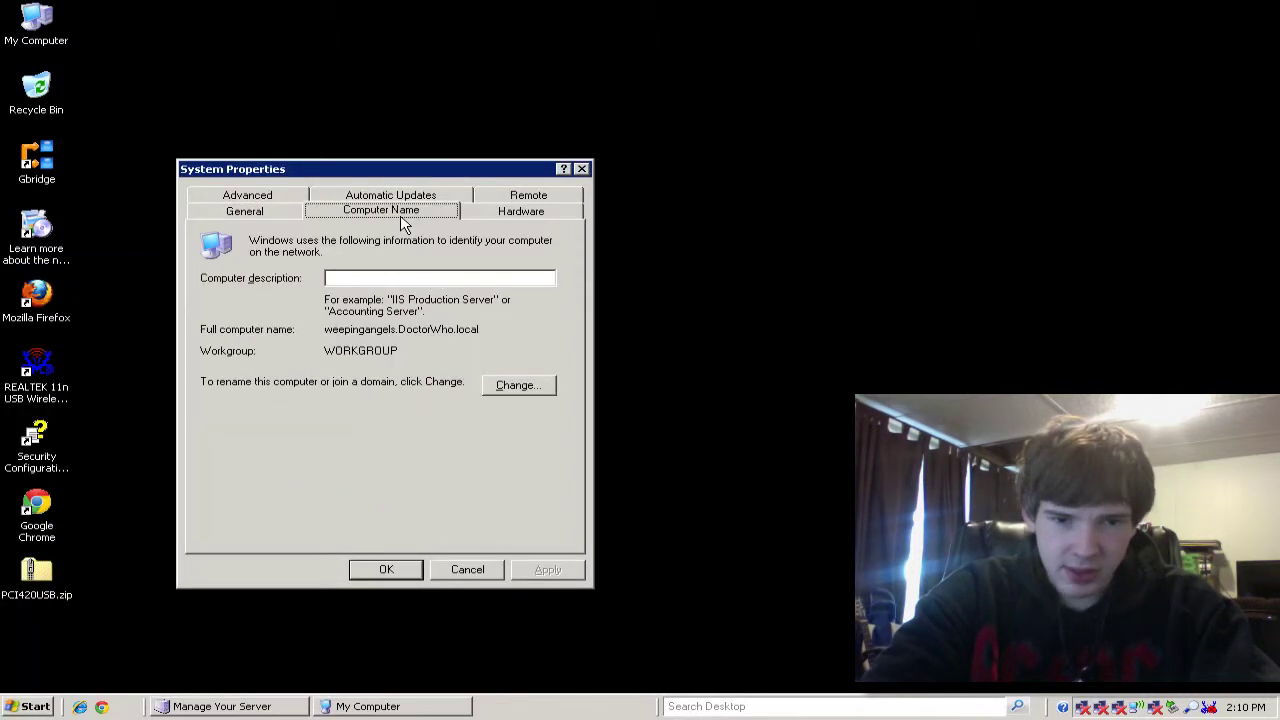
click(516, 385)
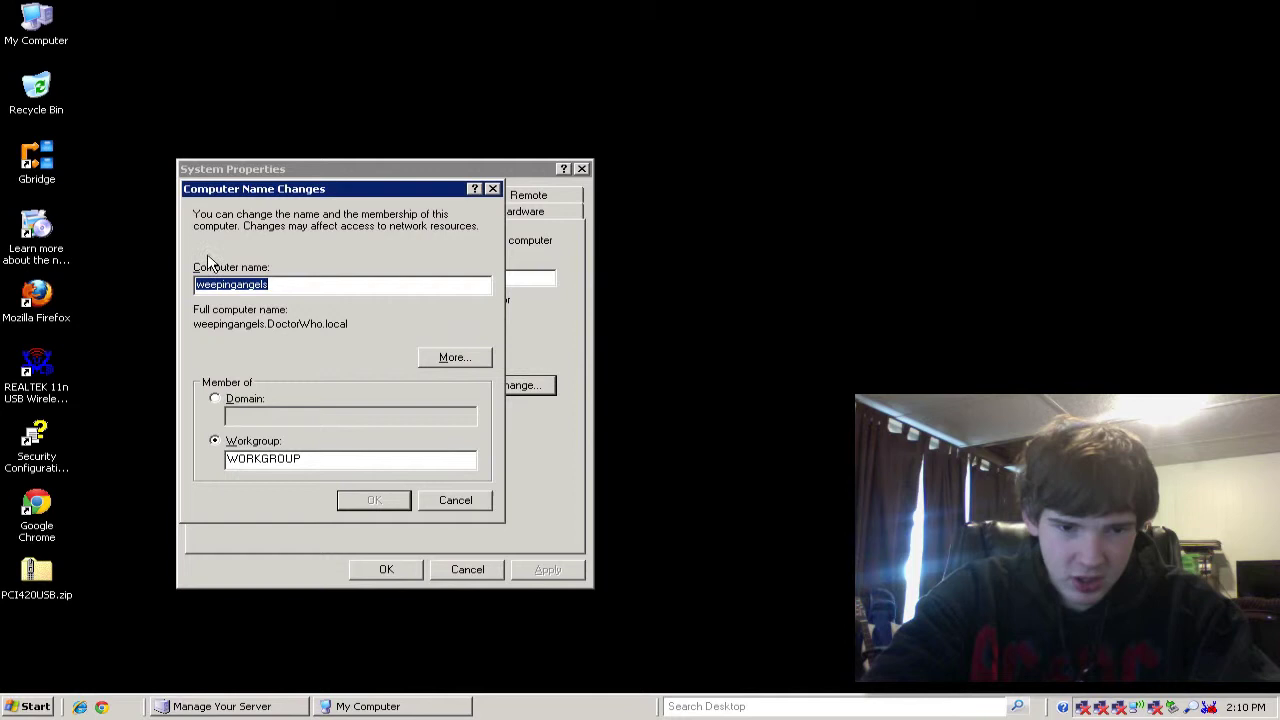
click(264, 284)
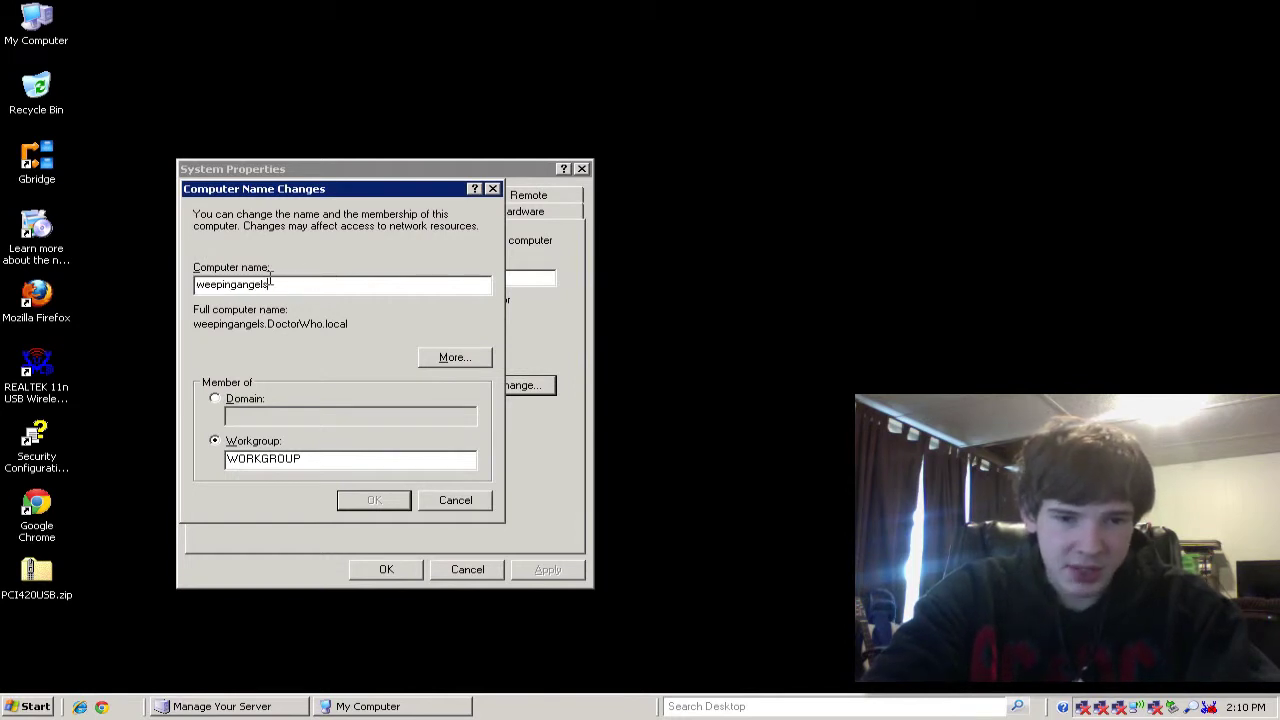
click(450, 500)
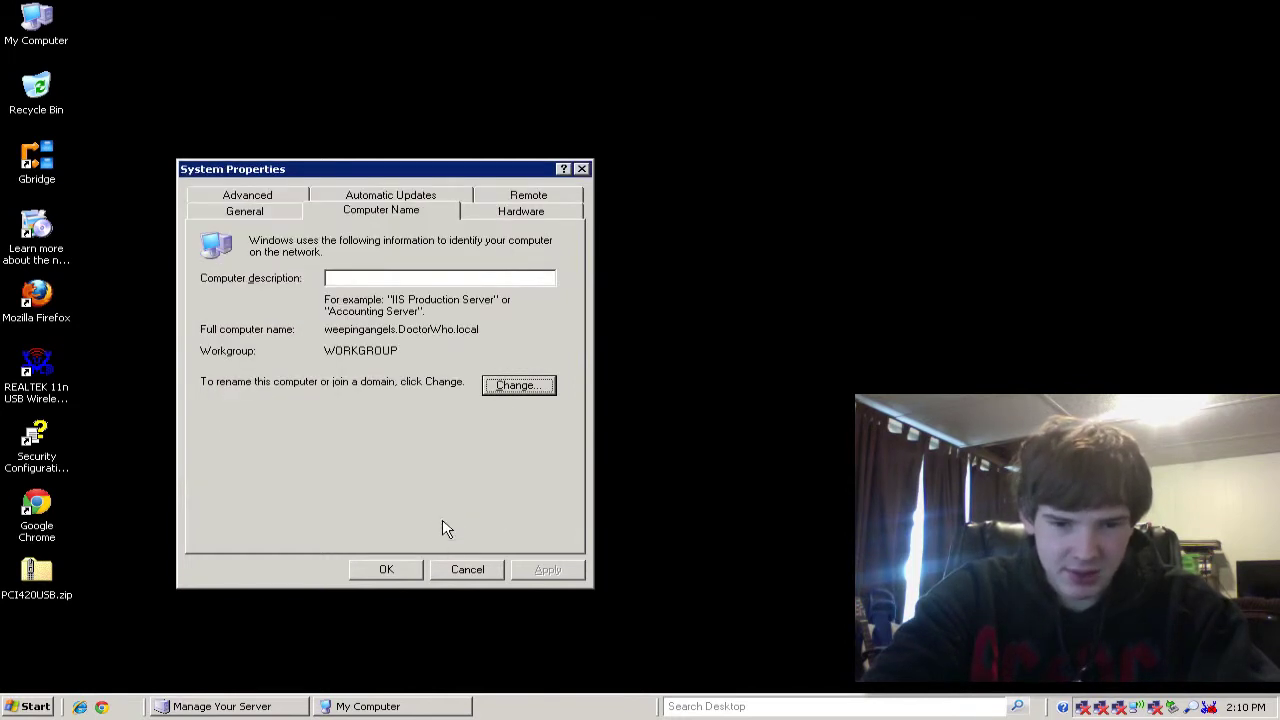
click(469, 569)
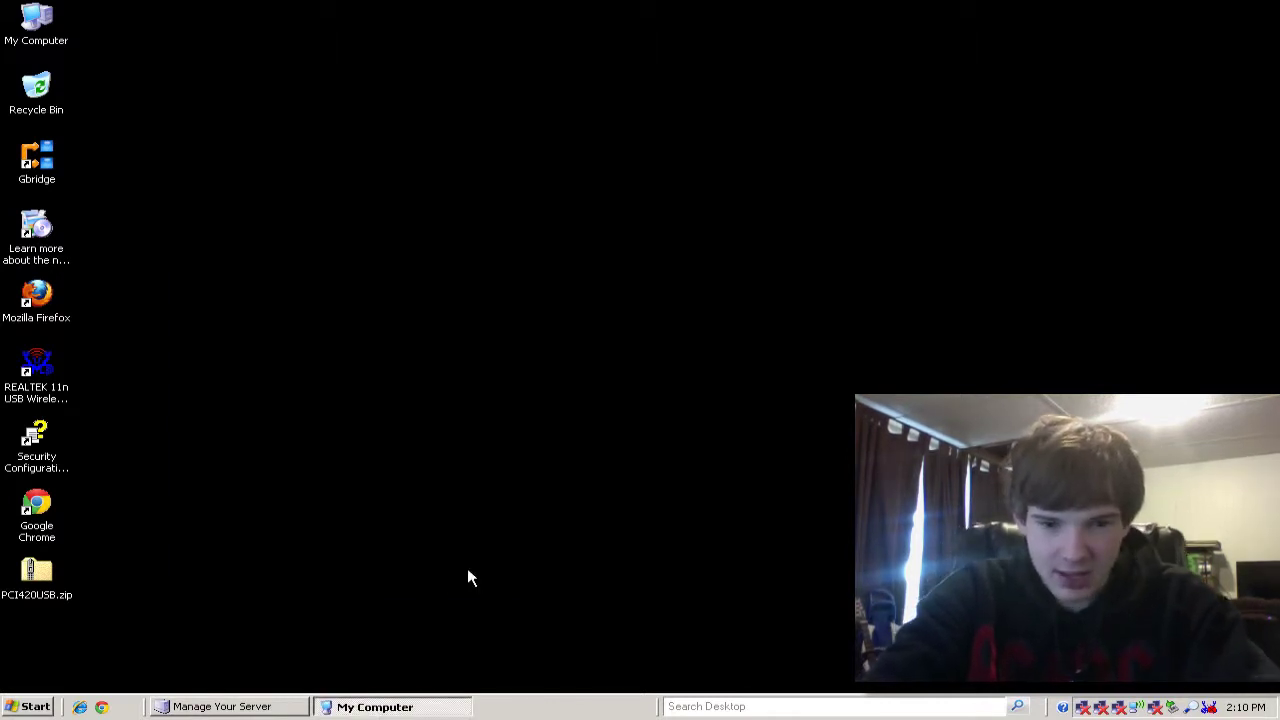
key(ctrl+Up)
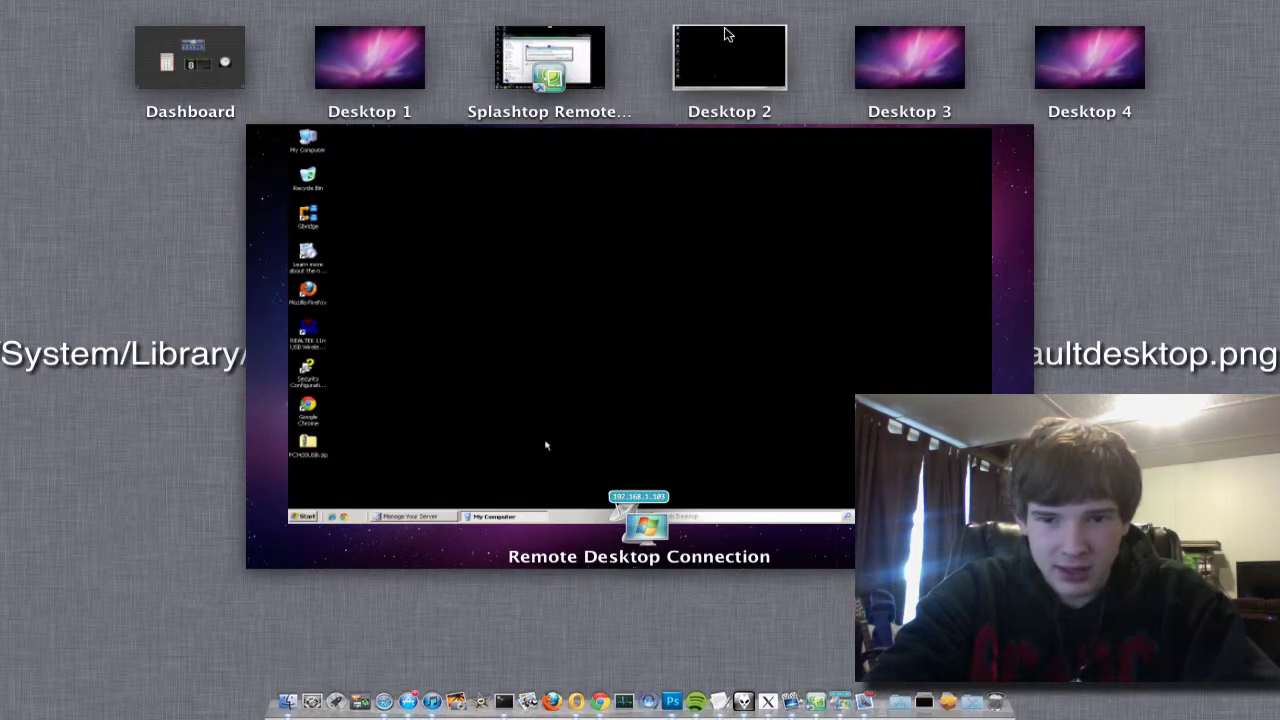
On Windows 7, dismiss the network error and delete 'Network' from the Explorer address bar
click(528, 34)
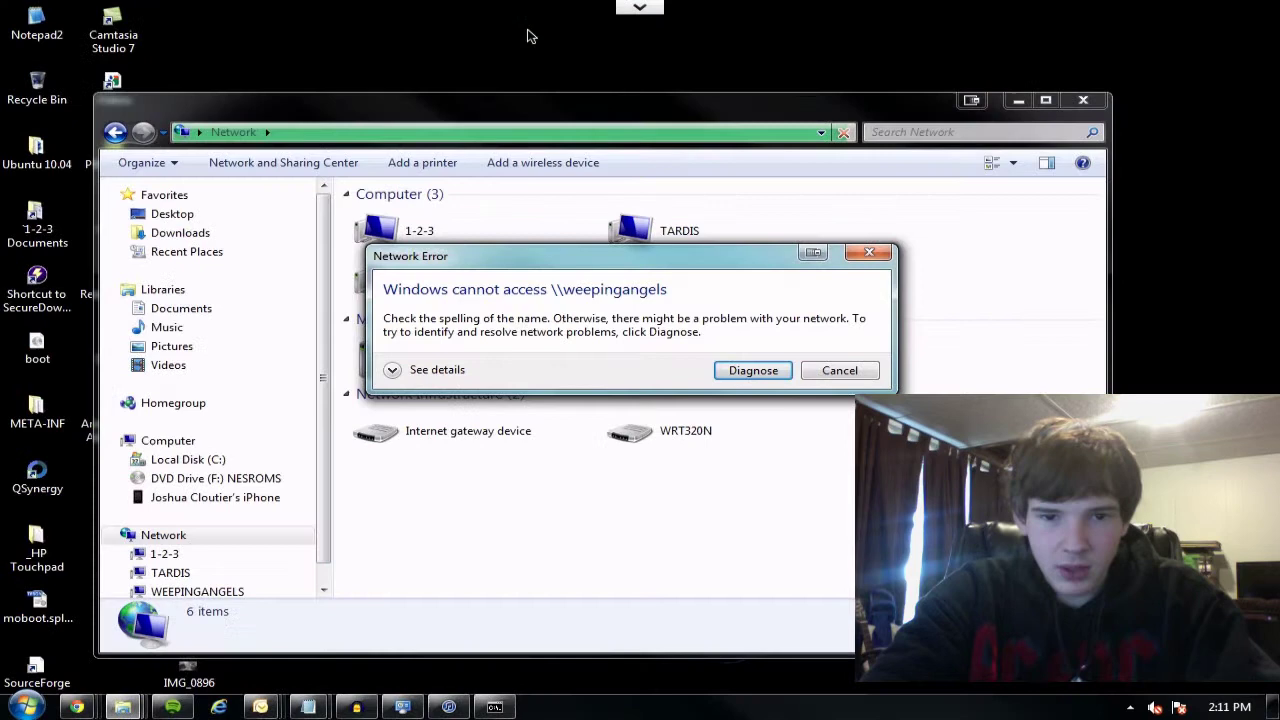
click(838, 371)
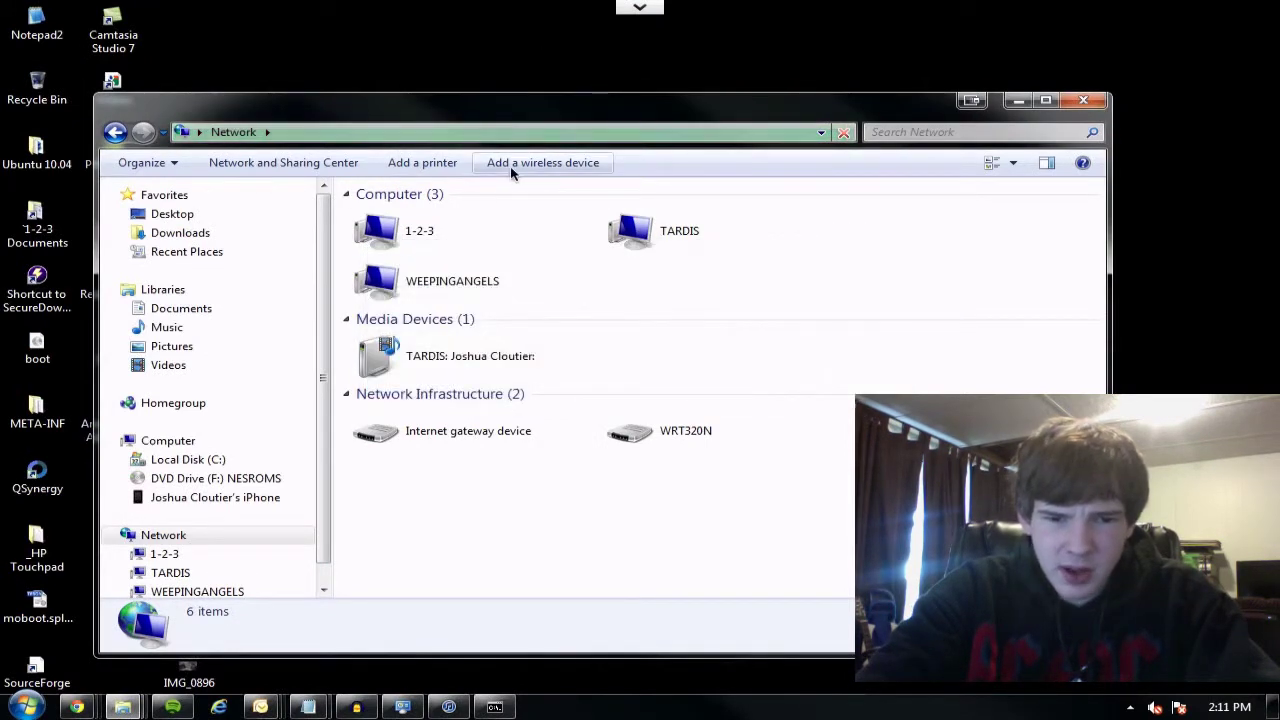
click(484, 292)
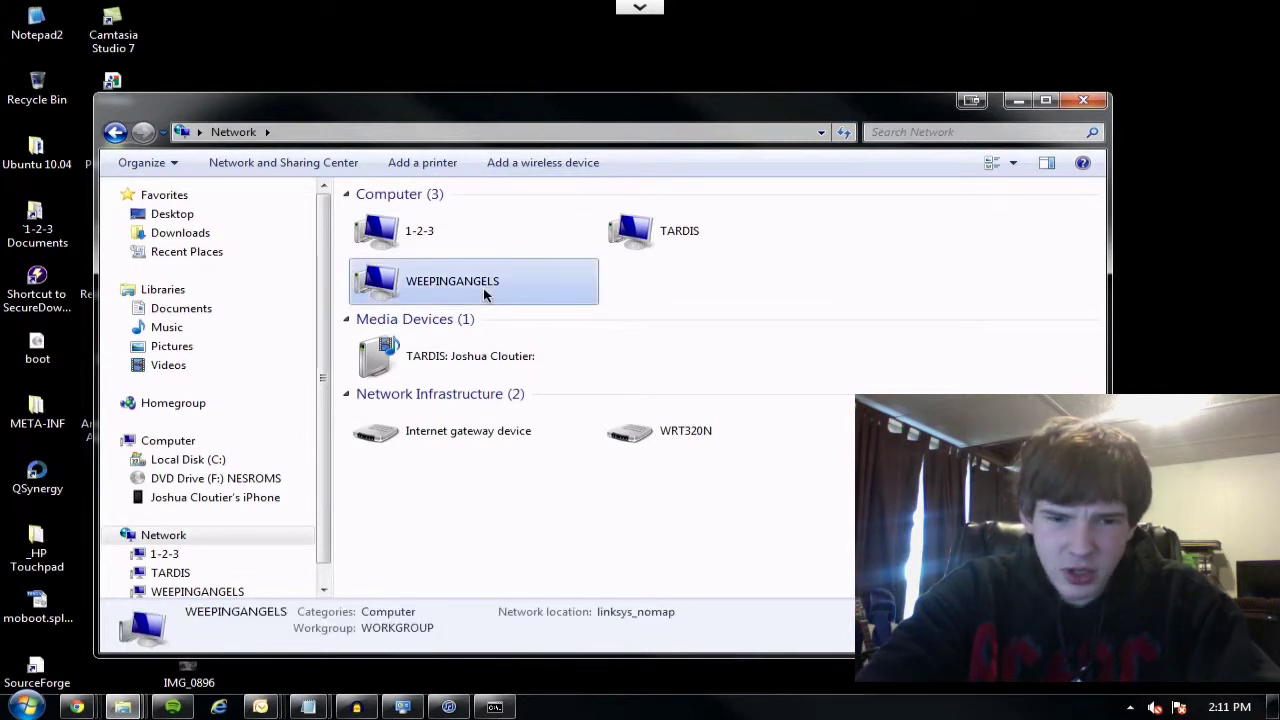
click(443, 138)
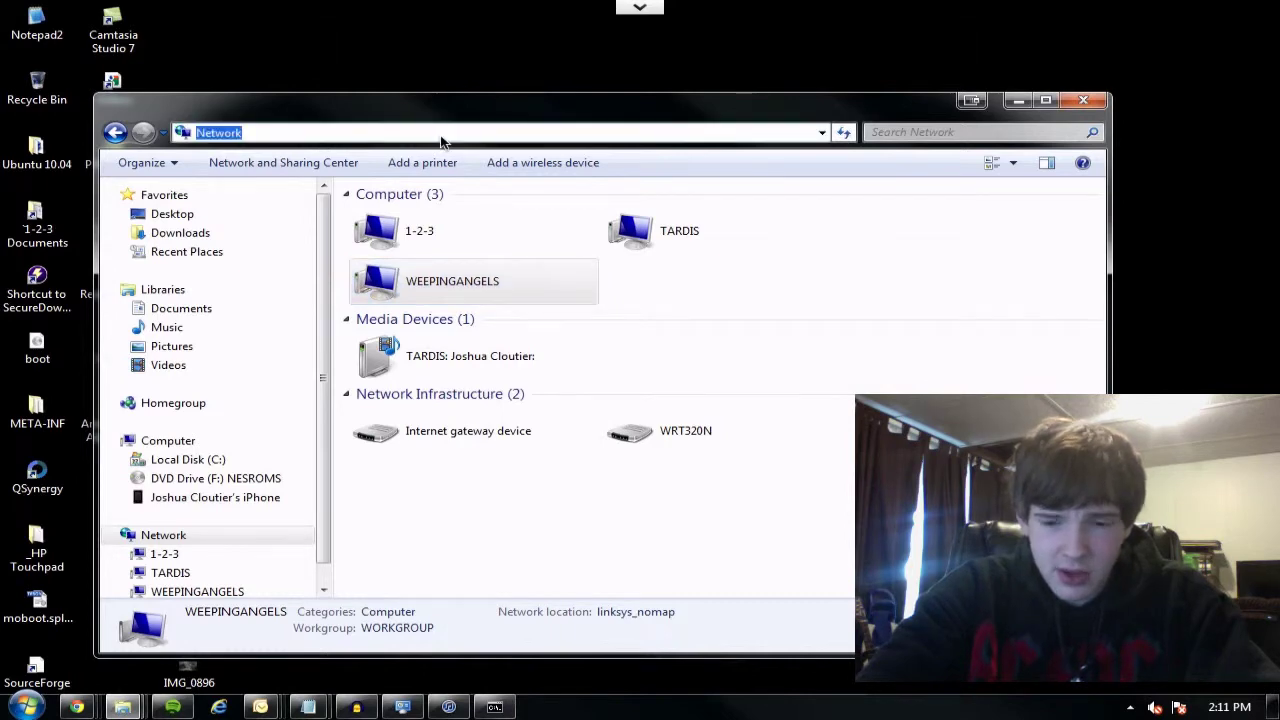
key(BackSpace)
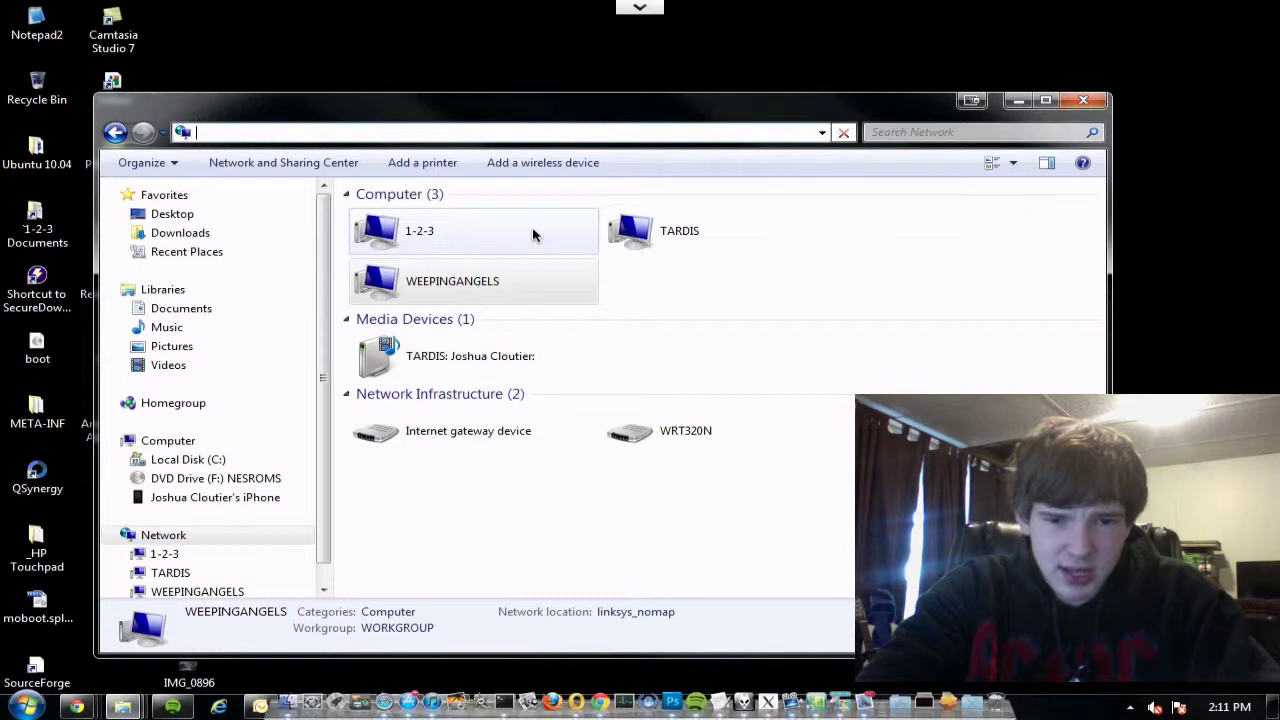
key(ctrl+Up)
Run ipconfig on the server to find its wireless IP address, 192.168.1.103
click(728, 60)
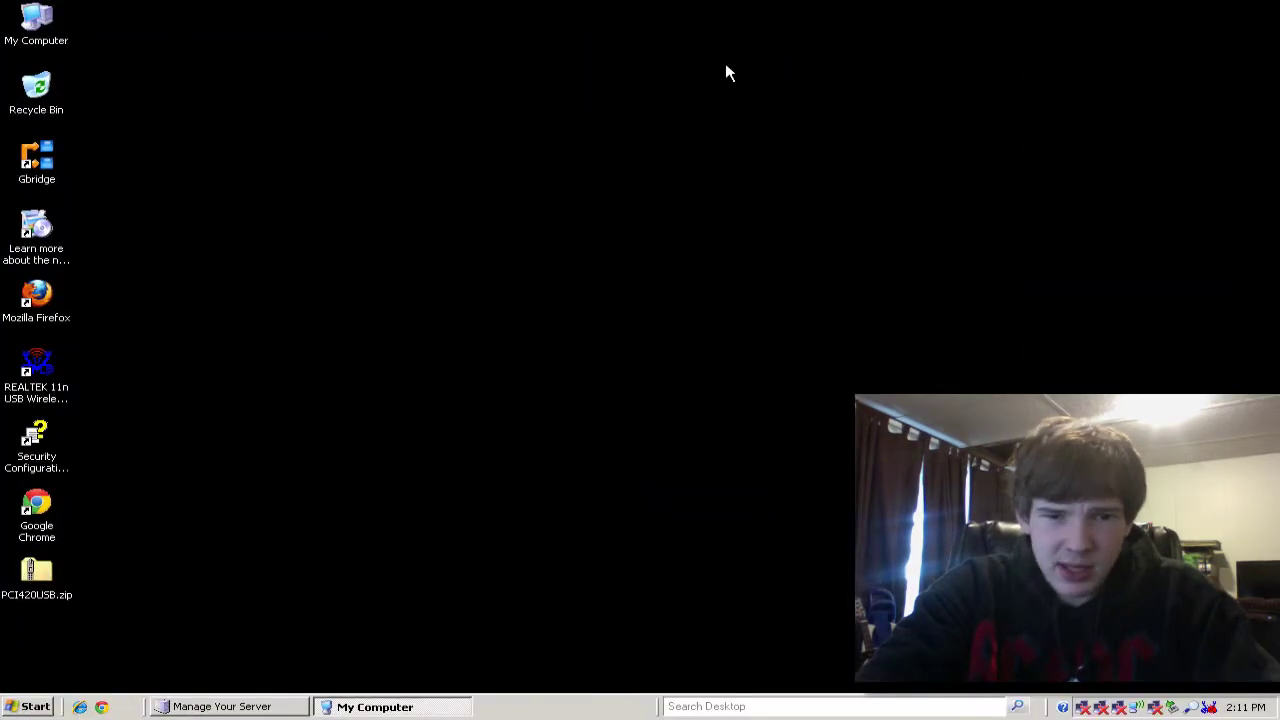
click(30, 706)
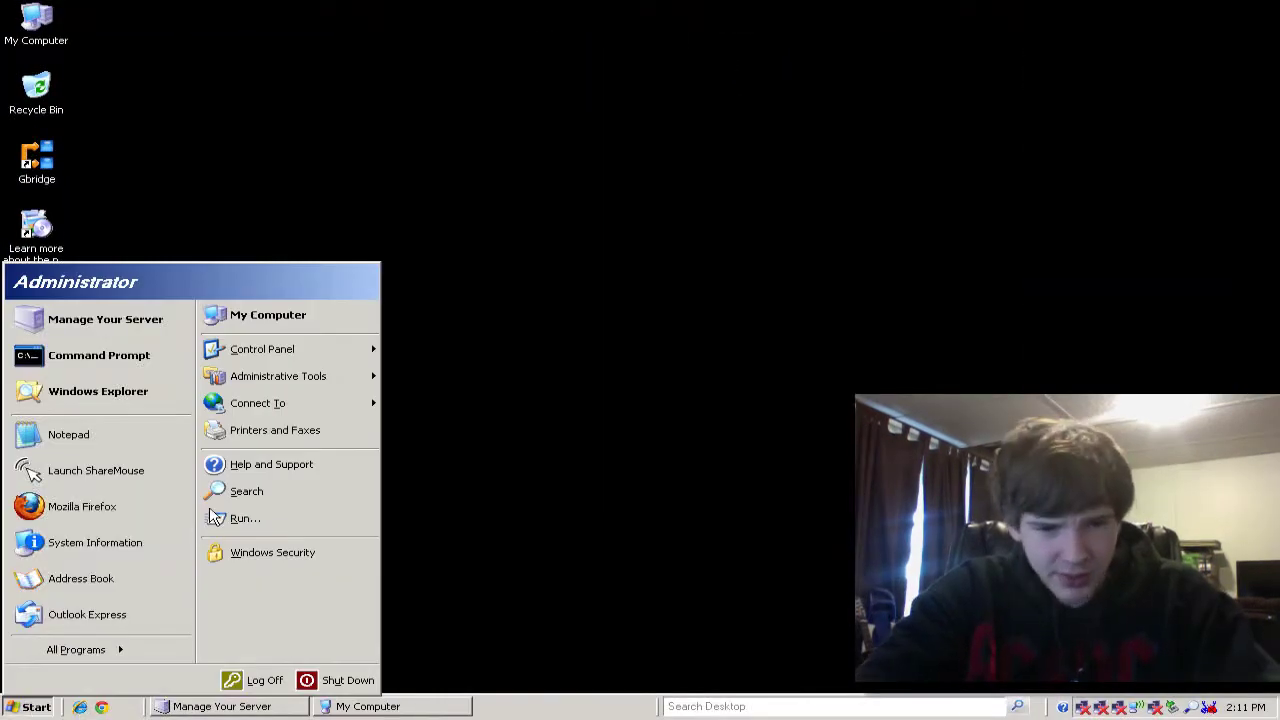
click(55, 370)
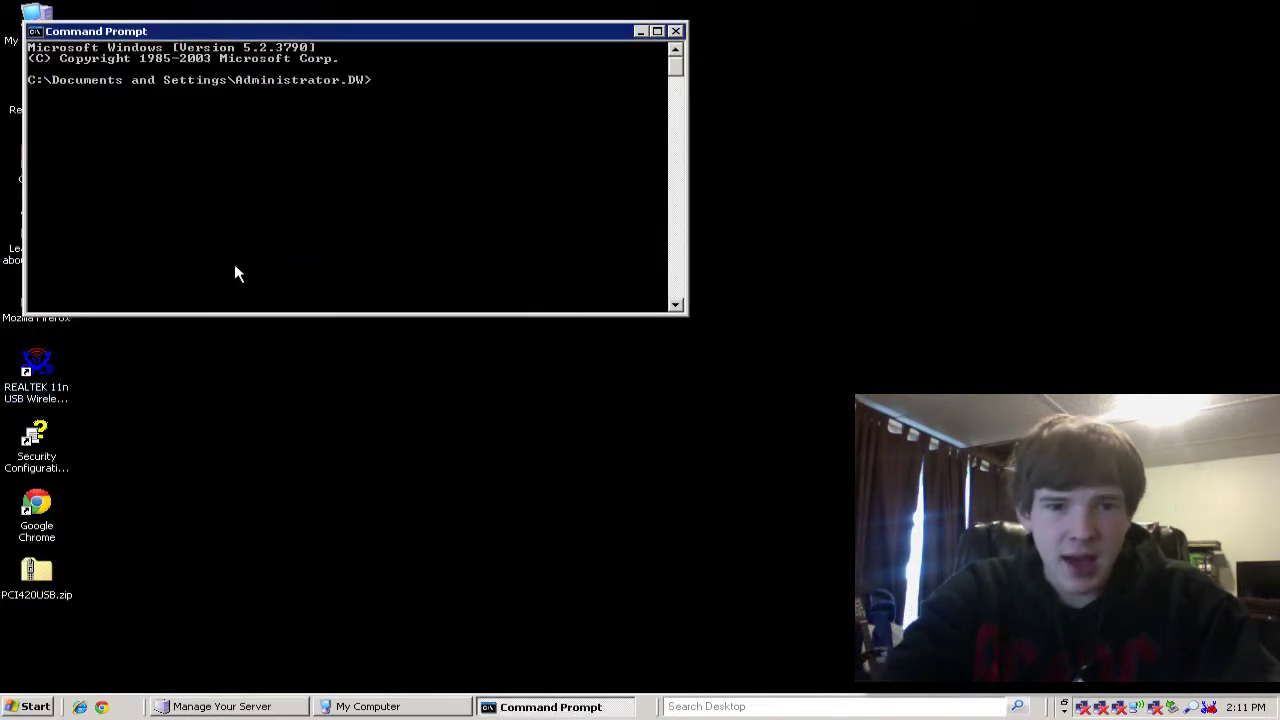
text(ipconfig)
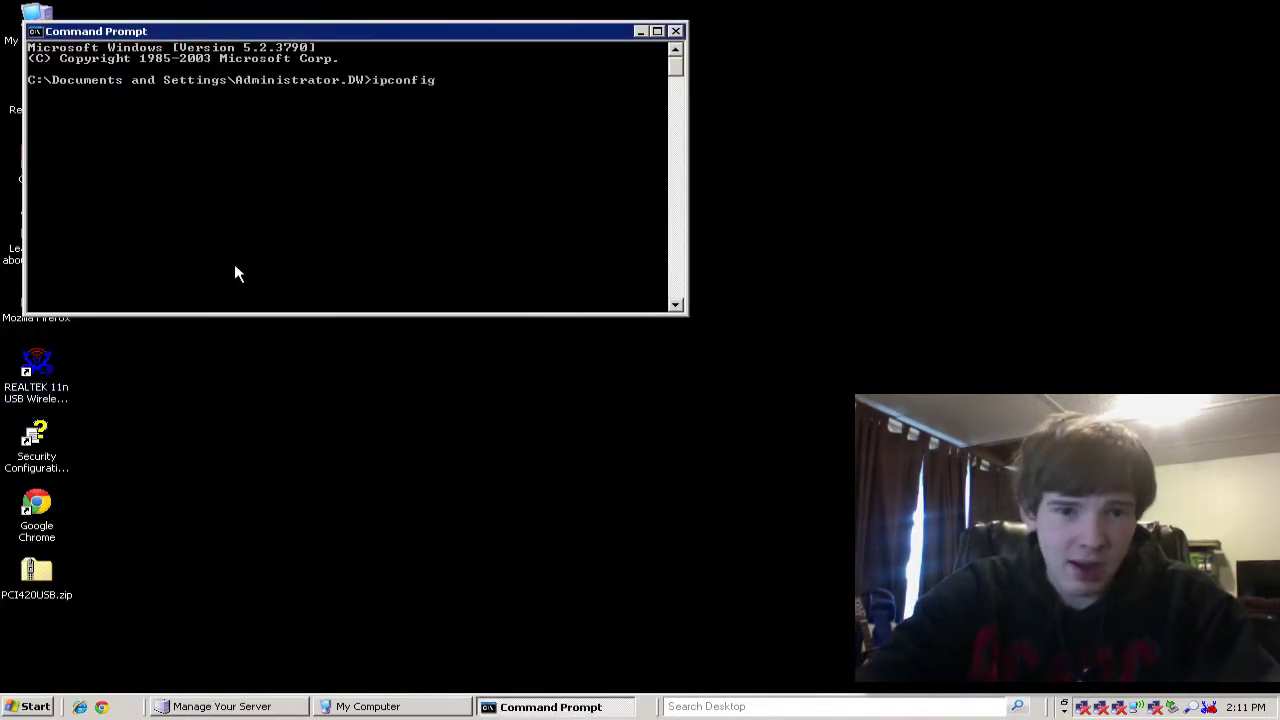
key(Return)
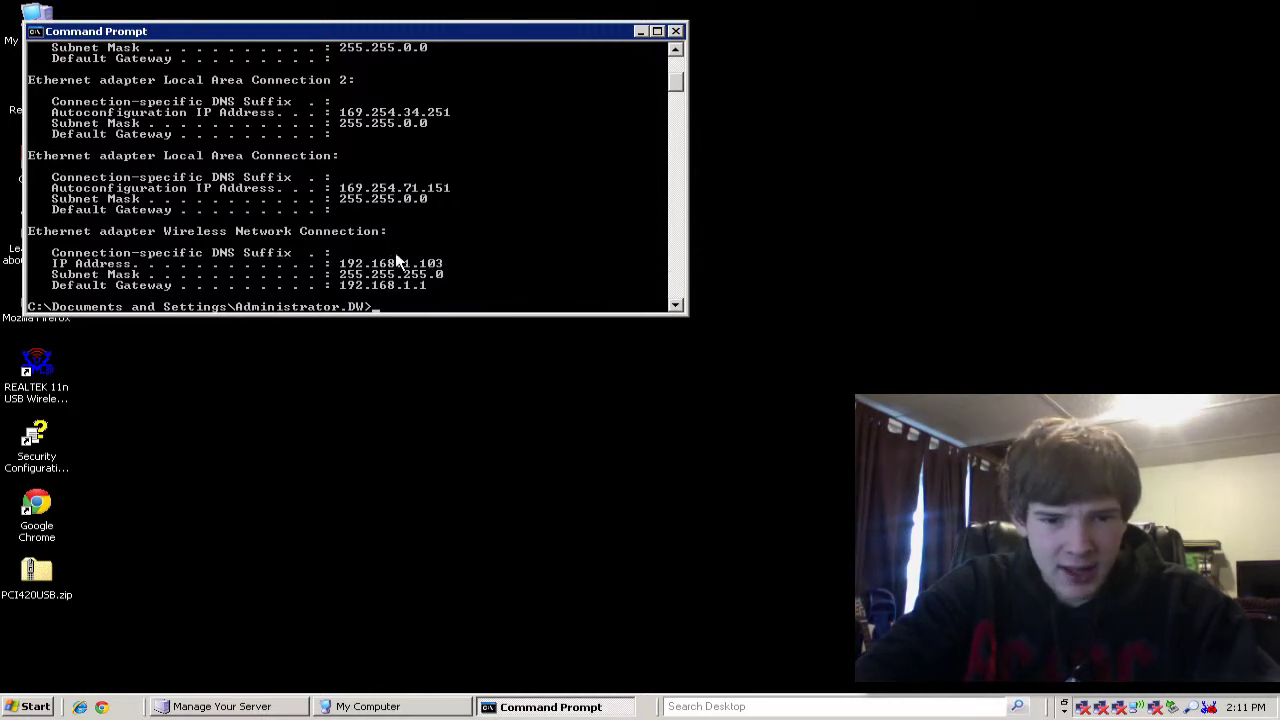
key(F8)
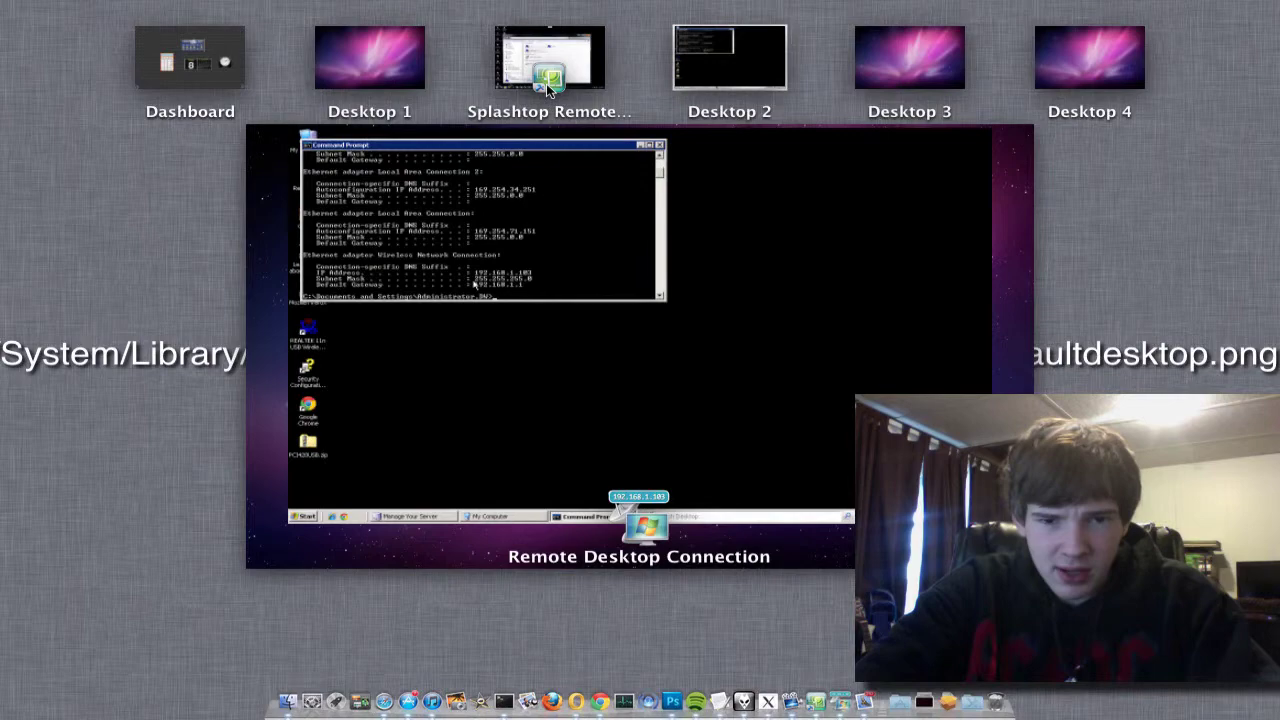
Enter \\192.168.1.103 in the Explorer address bar to list Fileshare, Media Drive and WeepingAngels
click(546, 83)
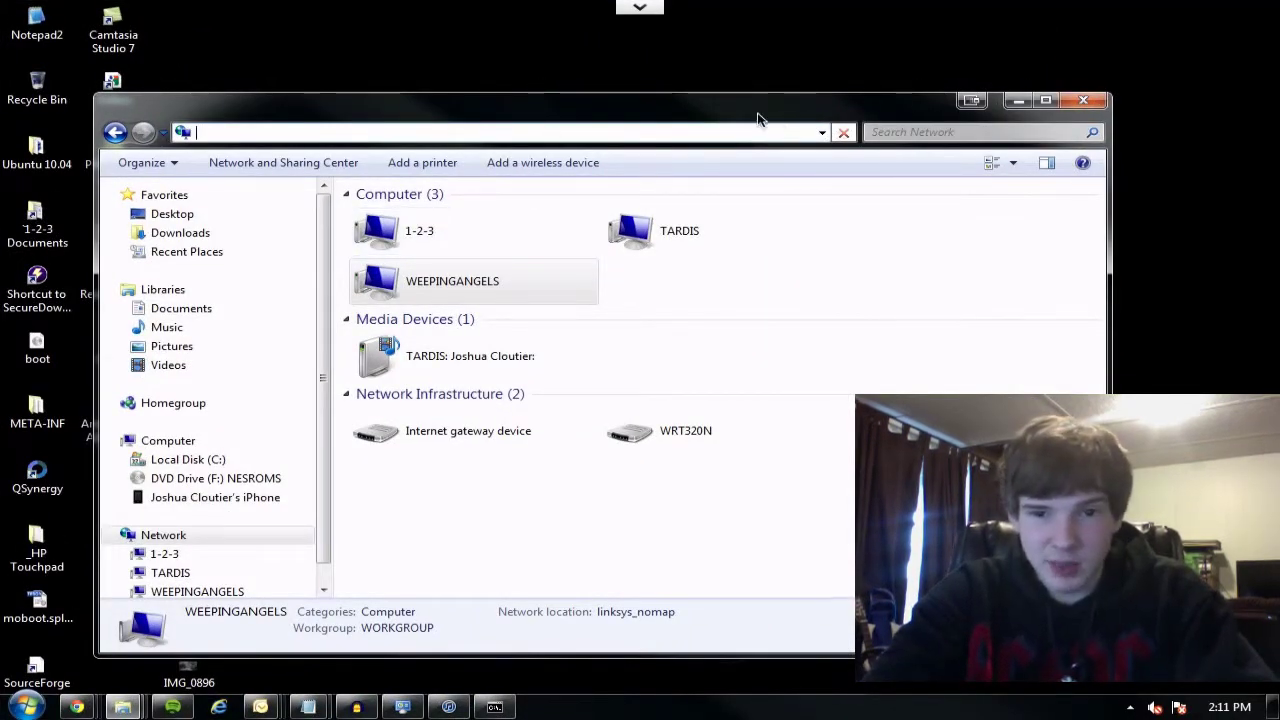
drag(757, 119, 703, 109)
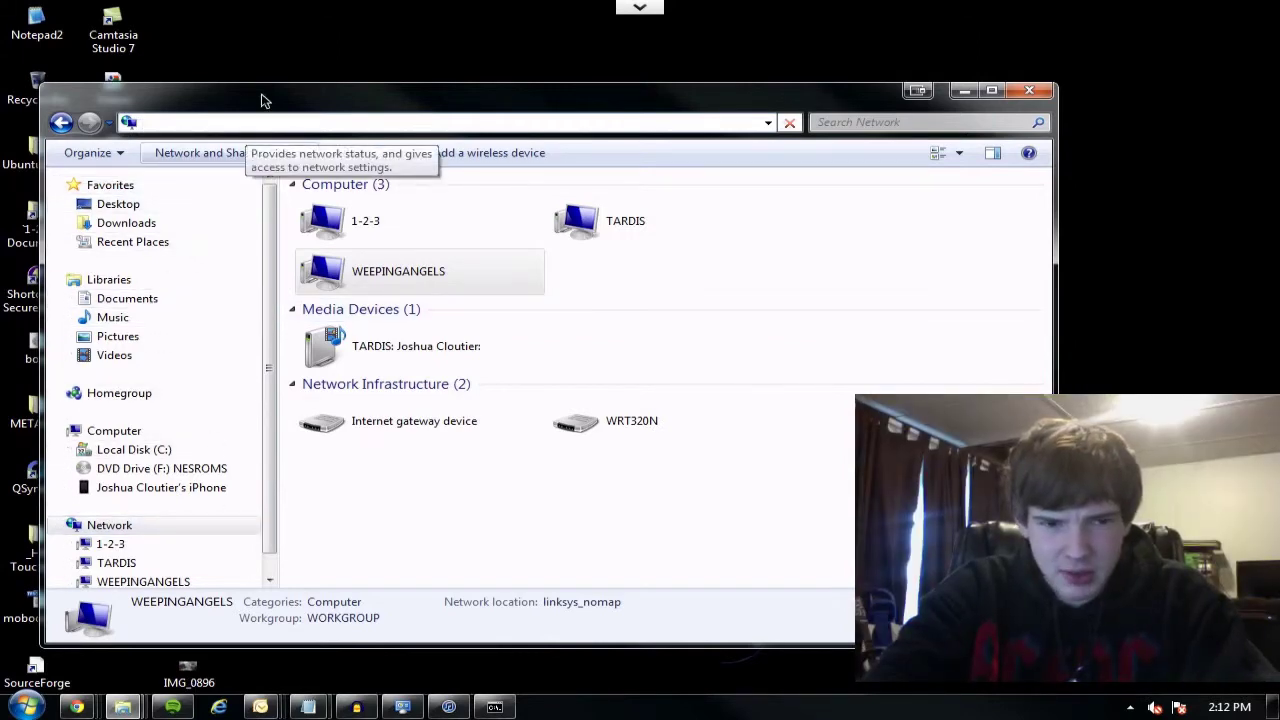
click(257, 124)
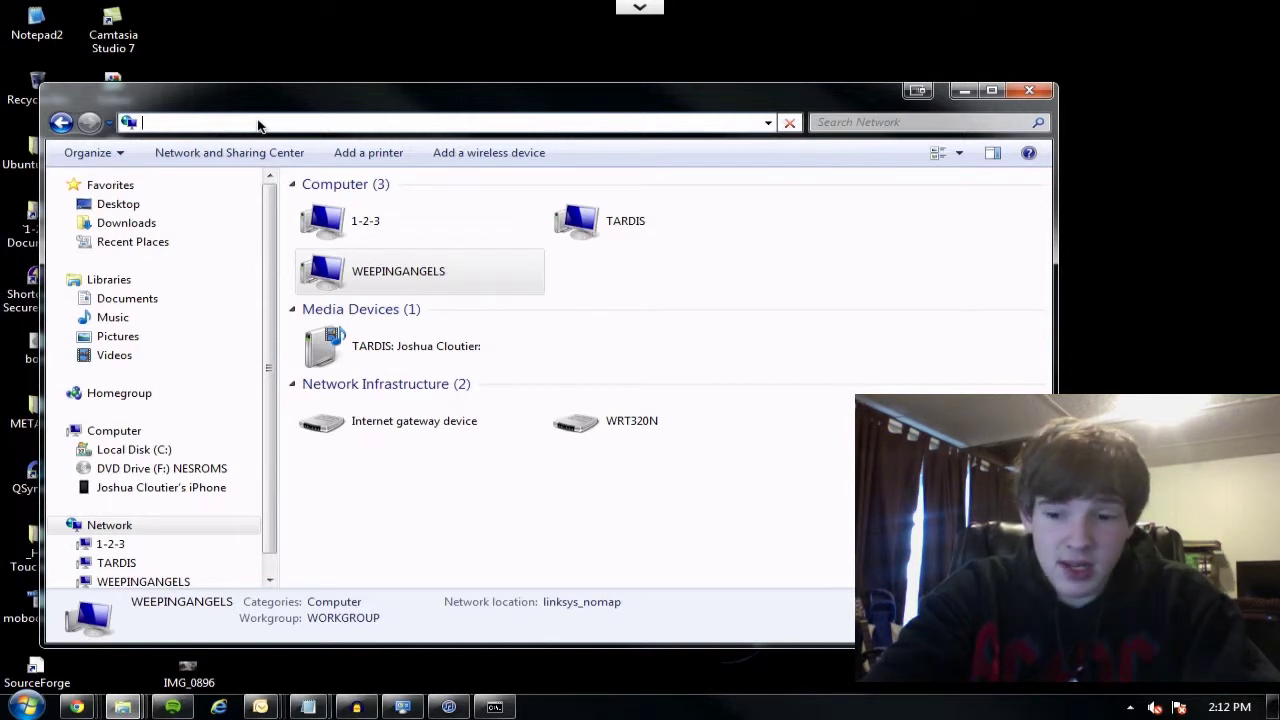
text(/)
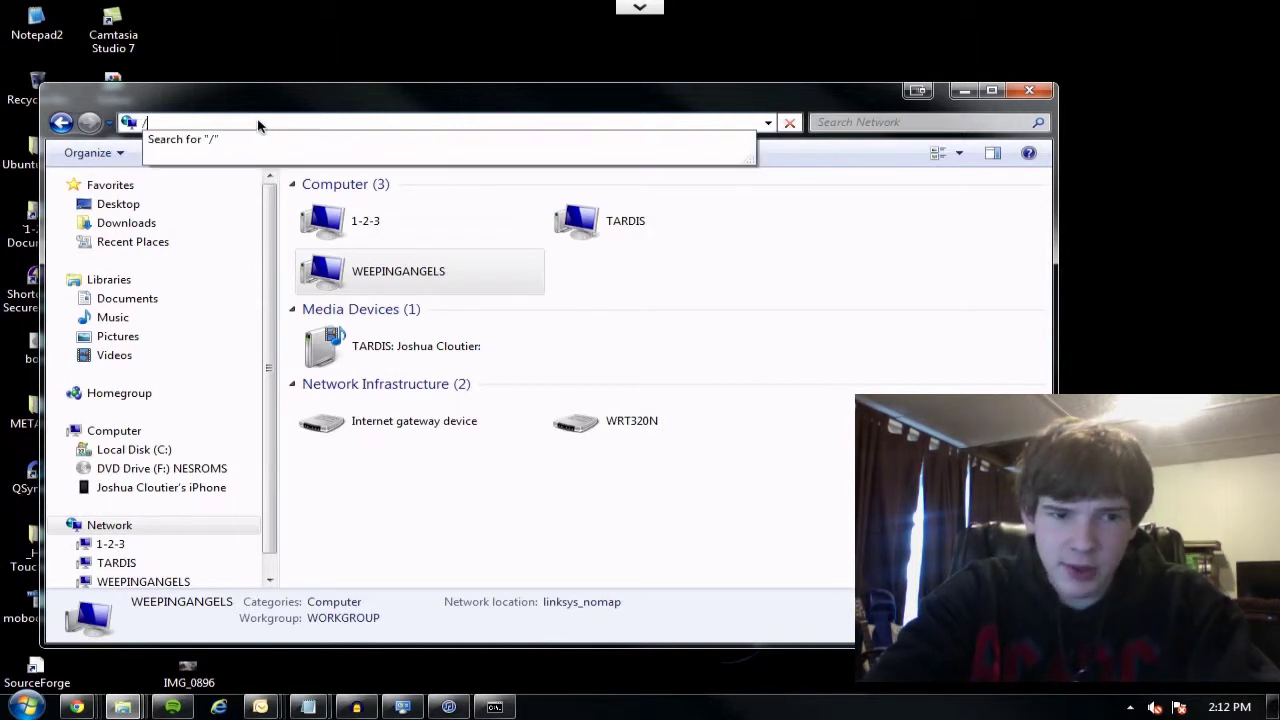
key(BackSpace)
text(http)
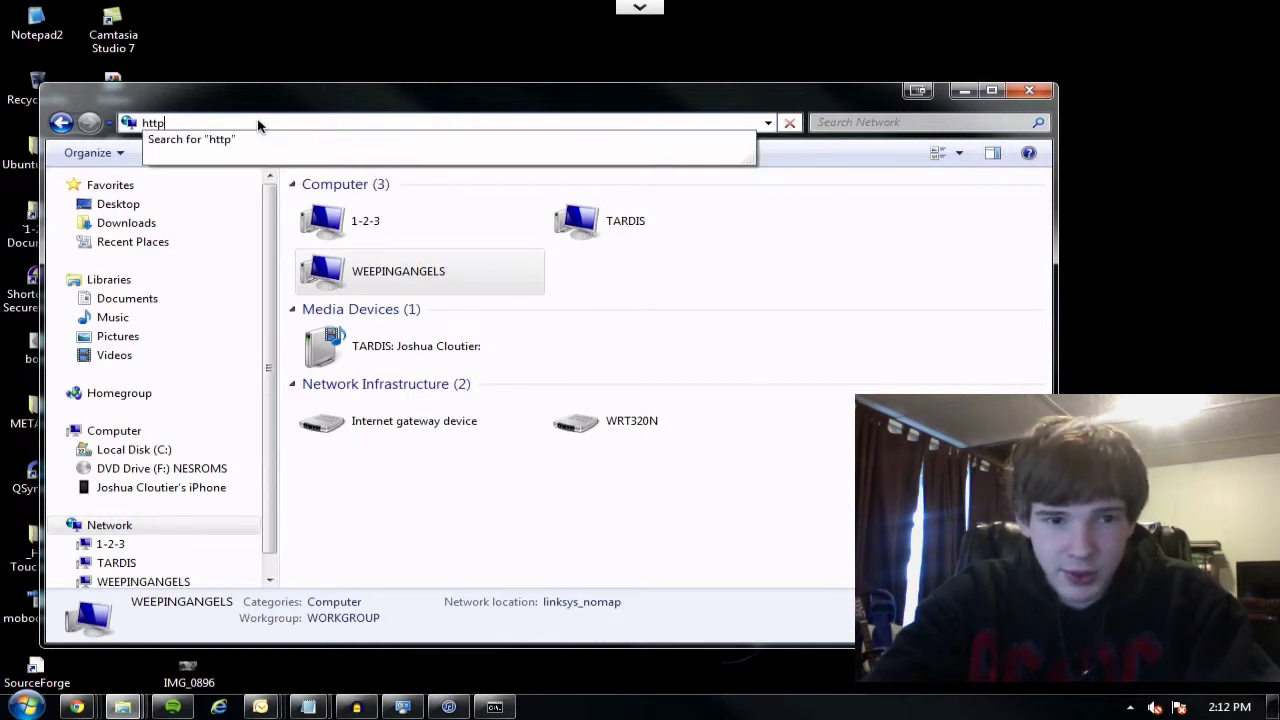
text(:/)
key(BackSpace)
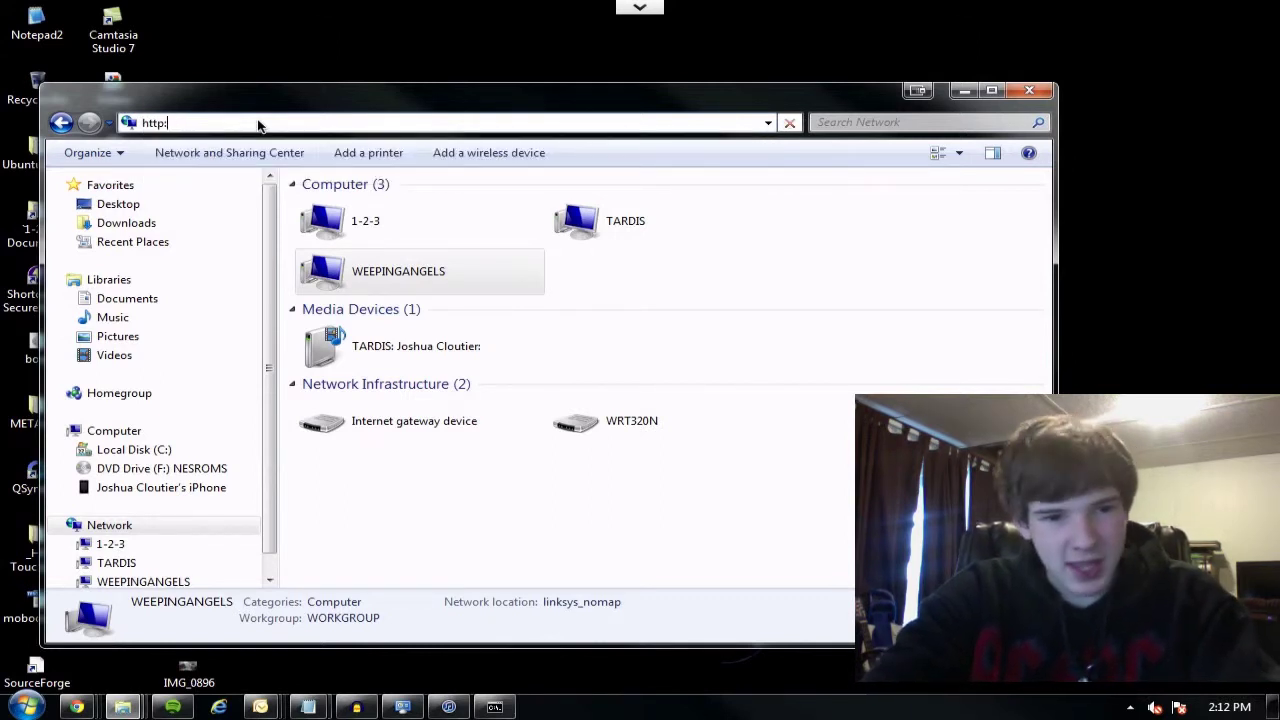
key(BackSpace)
key(BackSpace)
key(BackSpace)
key(BackSpace)
key(BackSpace)
text(\\)
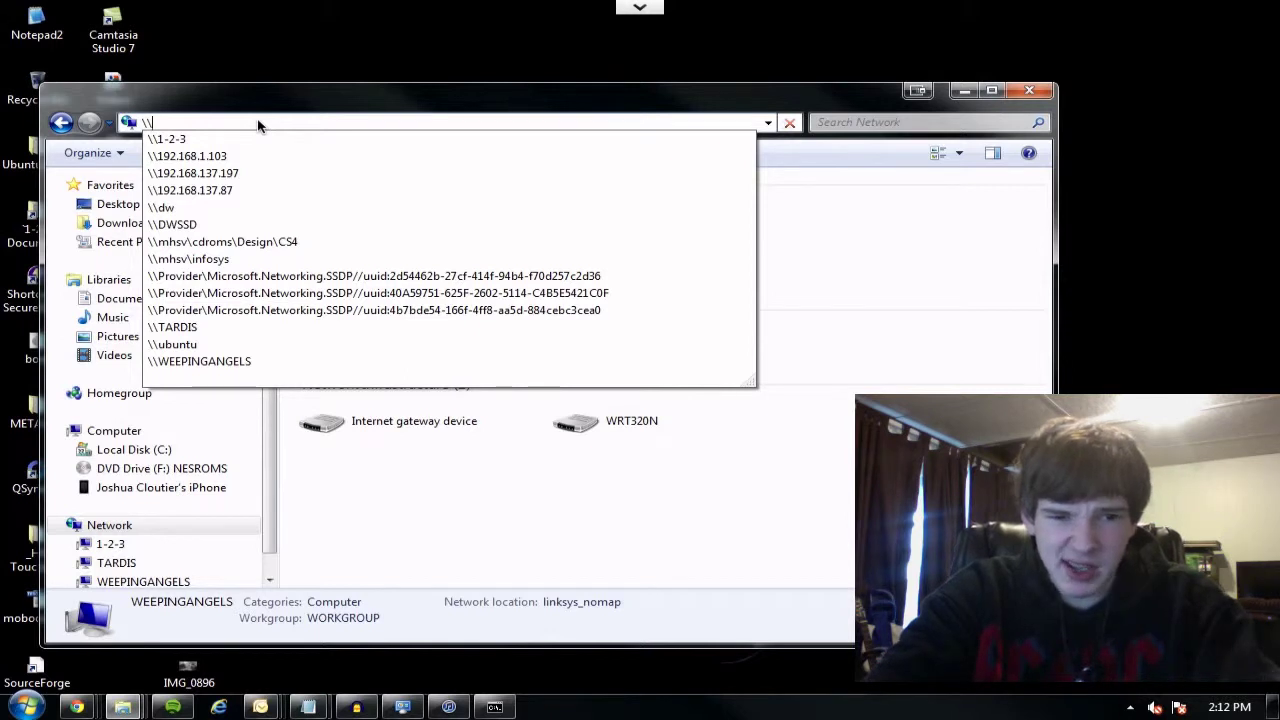
text(192)
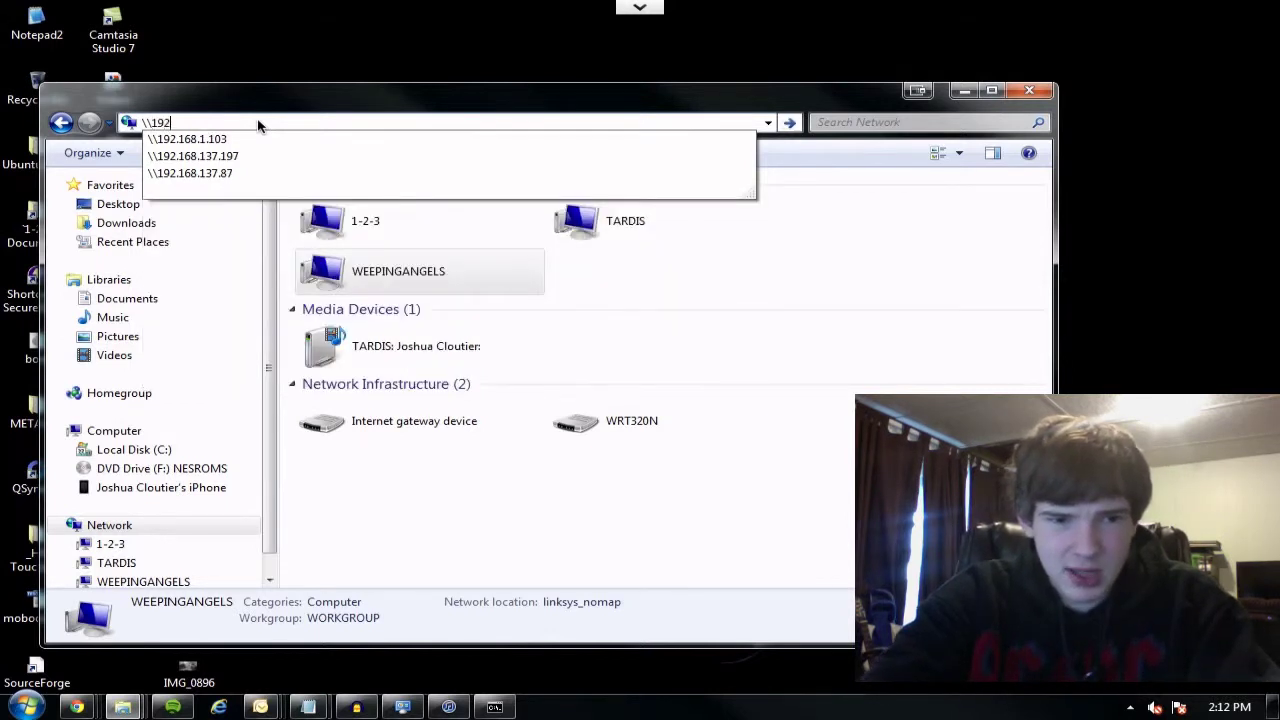
text(.168.)
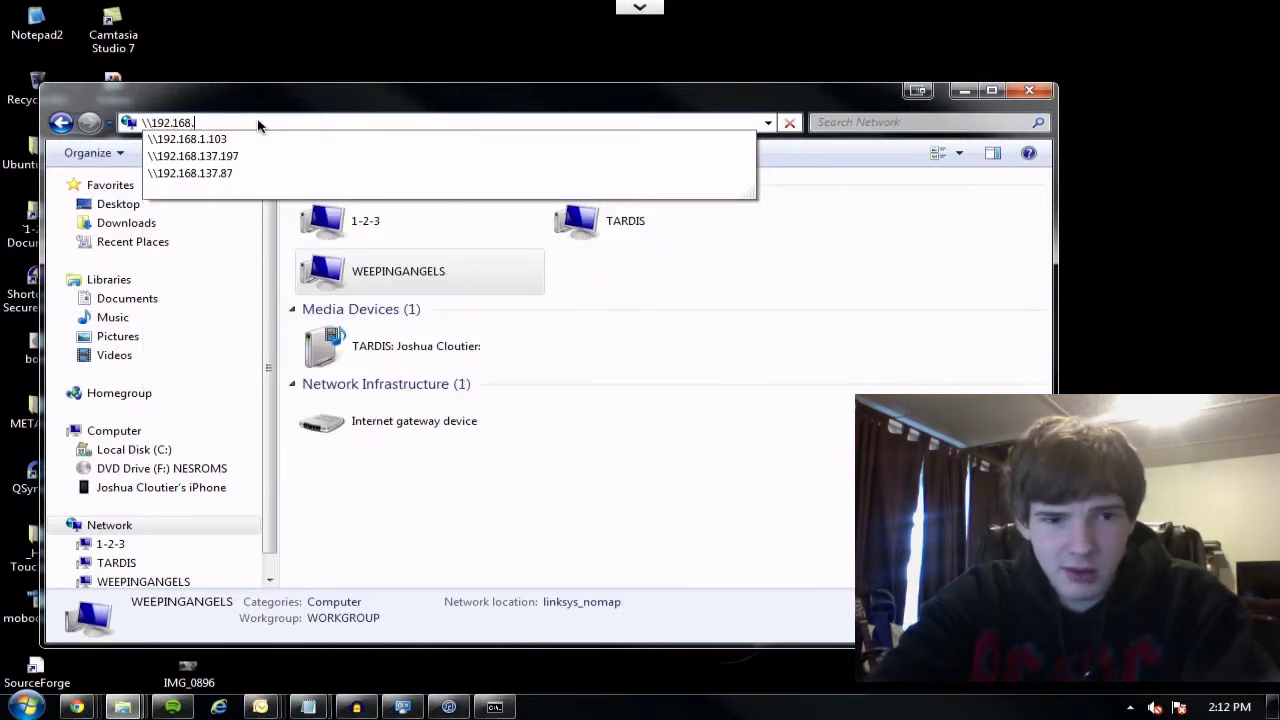
text(1.103)
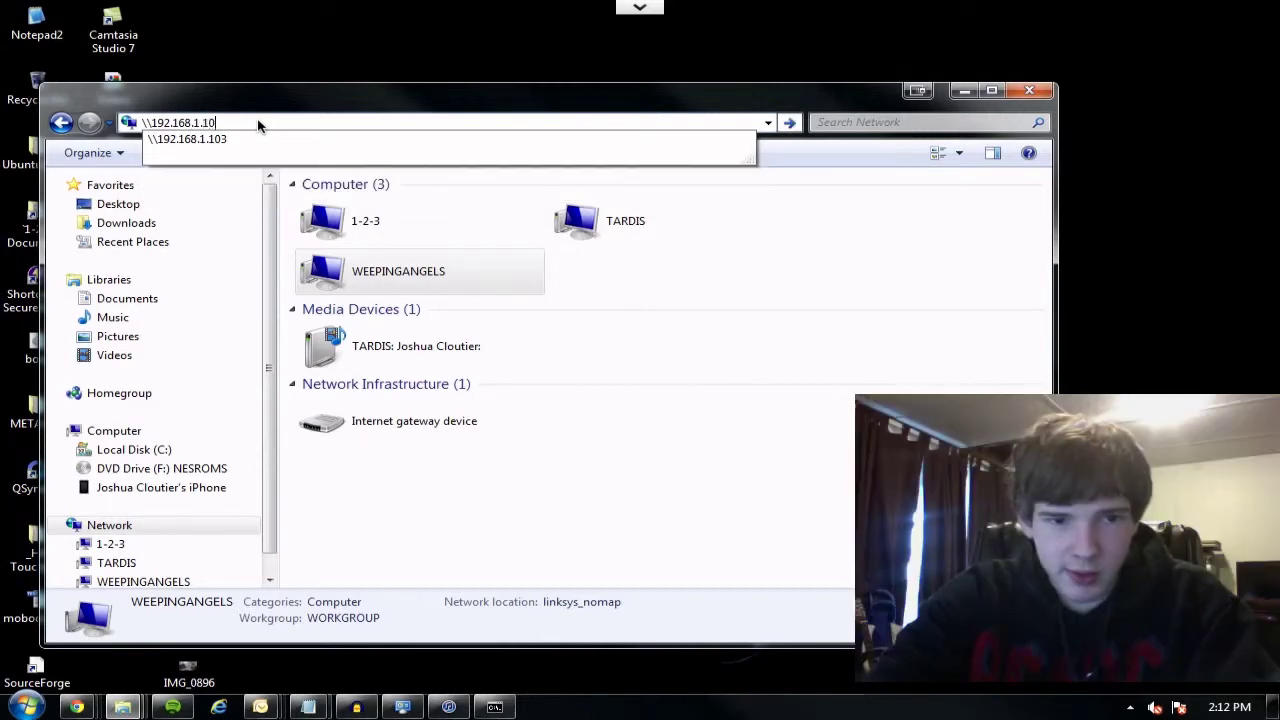
key(Return)
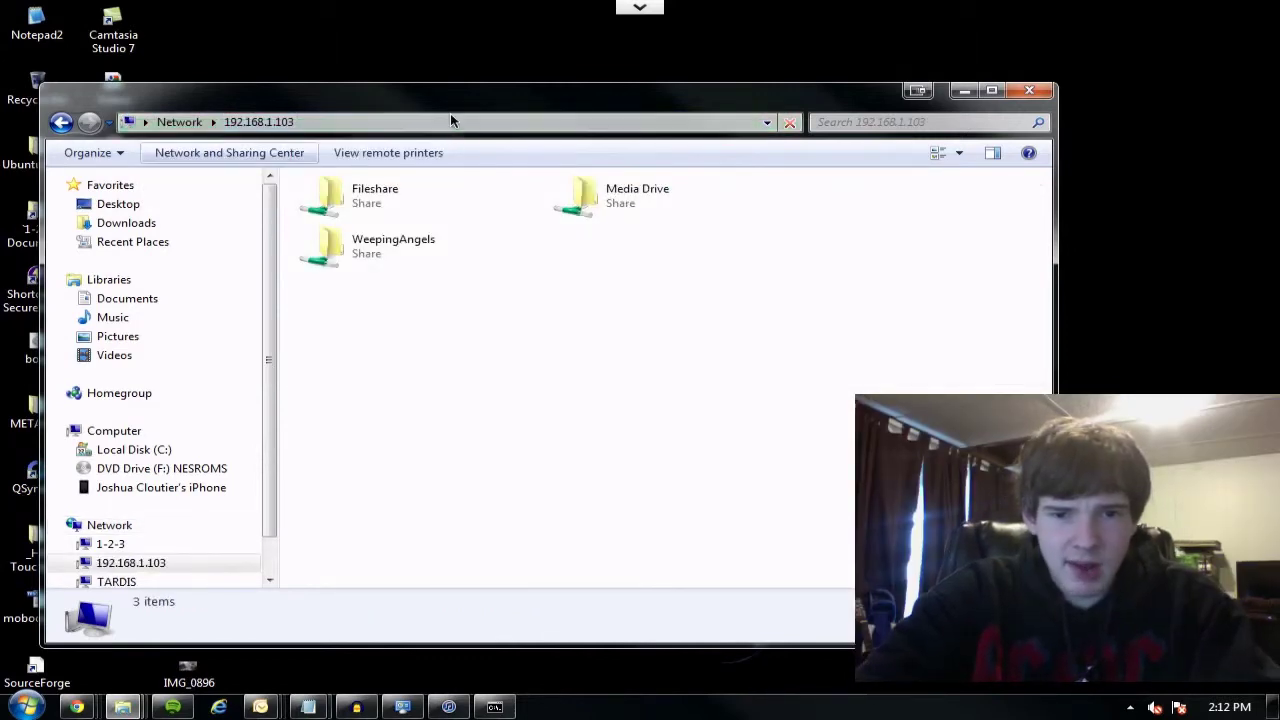
double_click(623, 202)
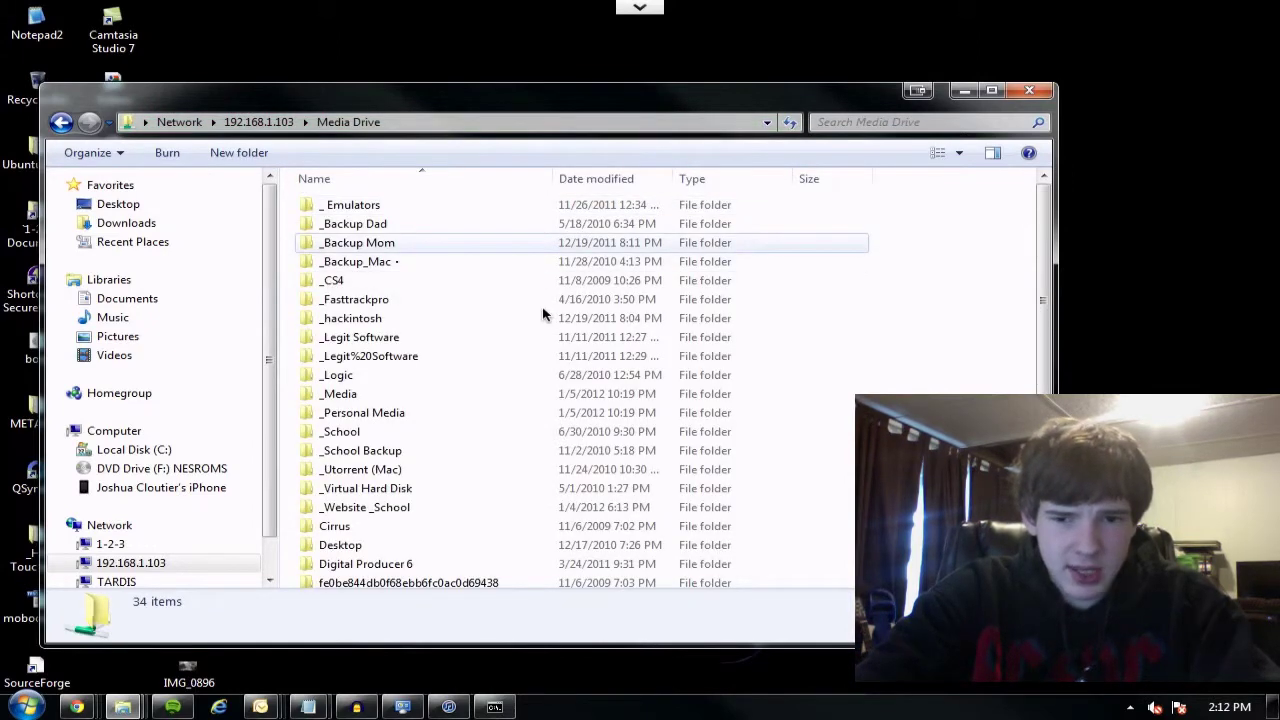
scroll(543, 315, down, 3)
scroll(545, 316, up, 3)
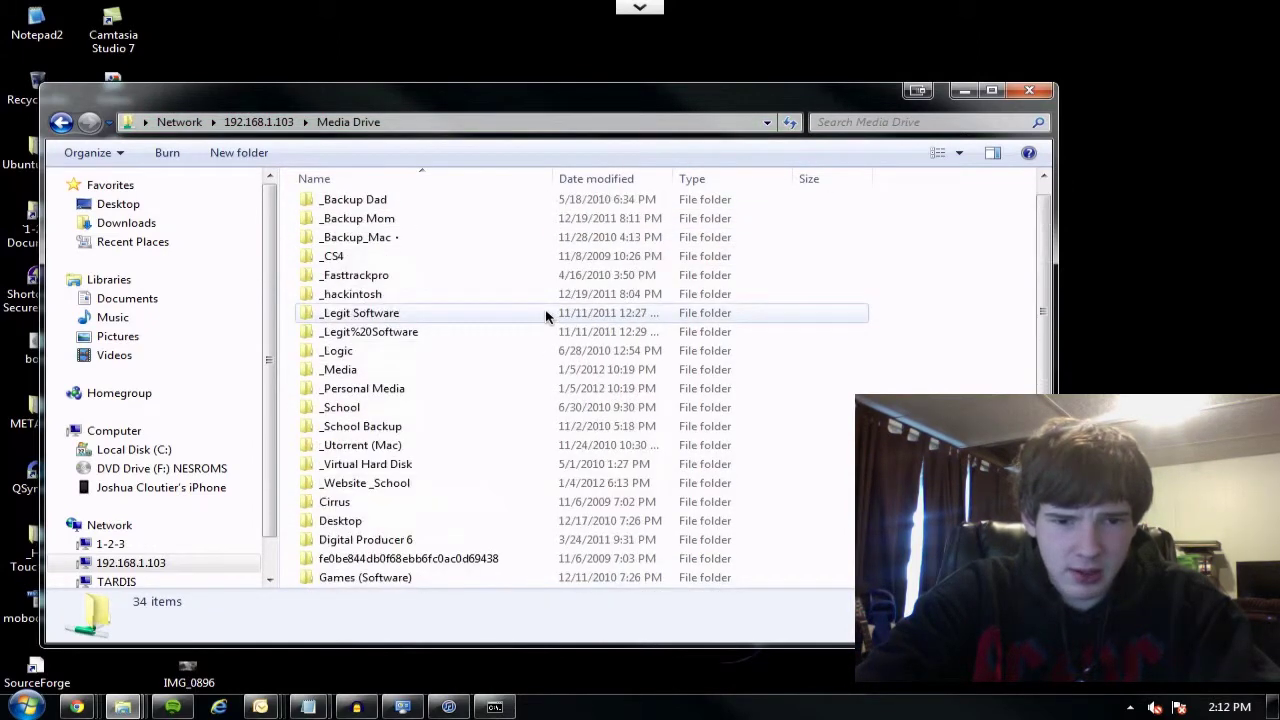
click(62, 122)
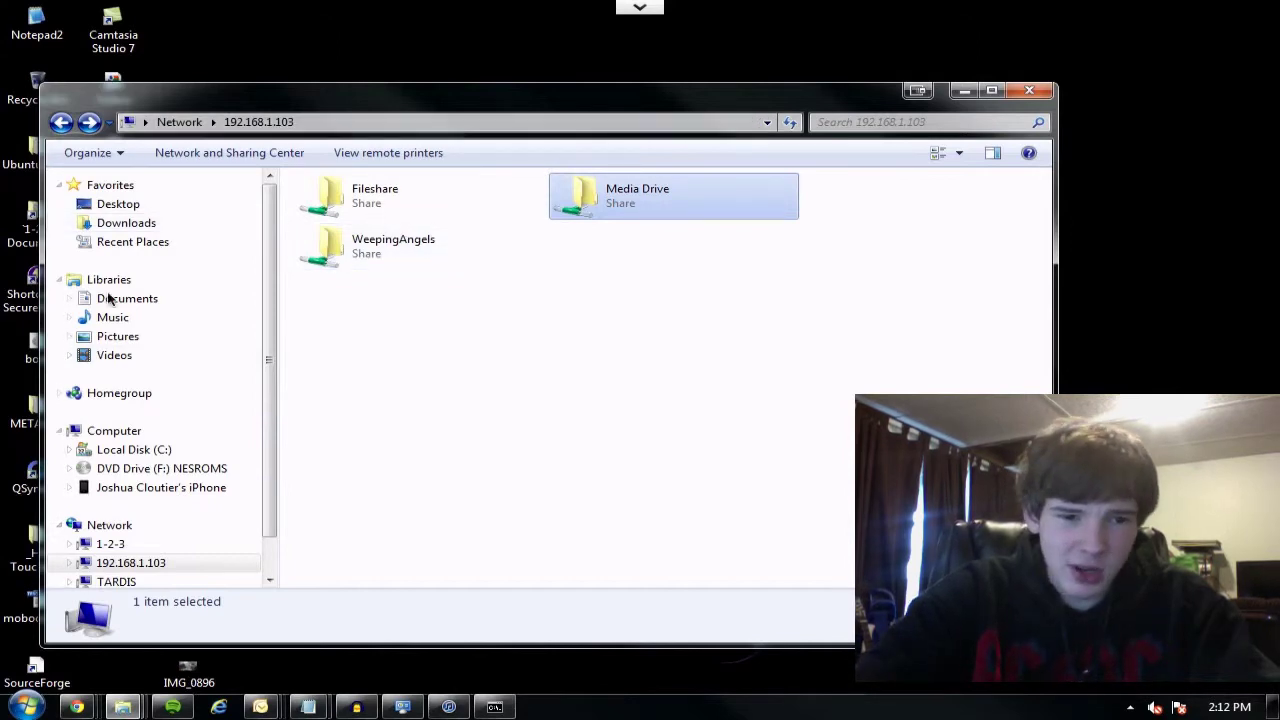
mouse_move(269, 403)
mouse_down()
mouse_move(275, 475)
mouse_move(268, 393)
mouse_up()
drag(346, 411, 380, 460)
click(171, 567)
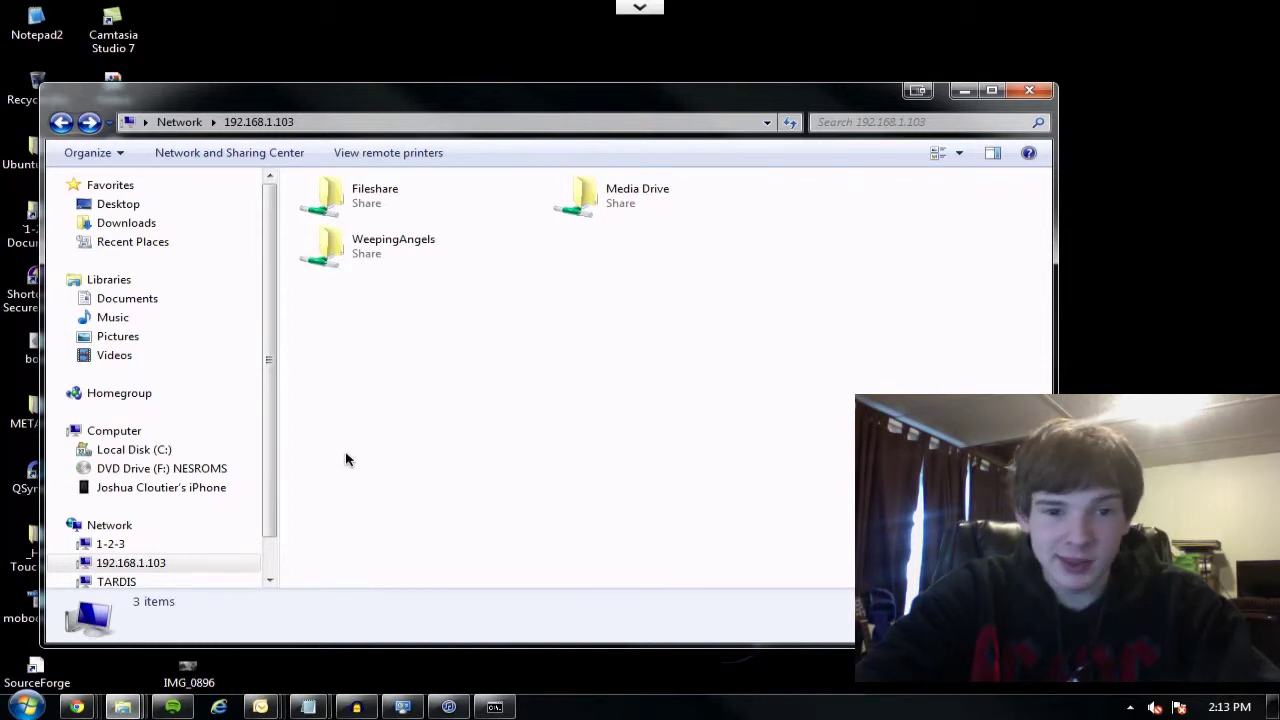
double_click(345, 191)
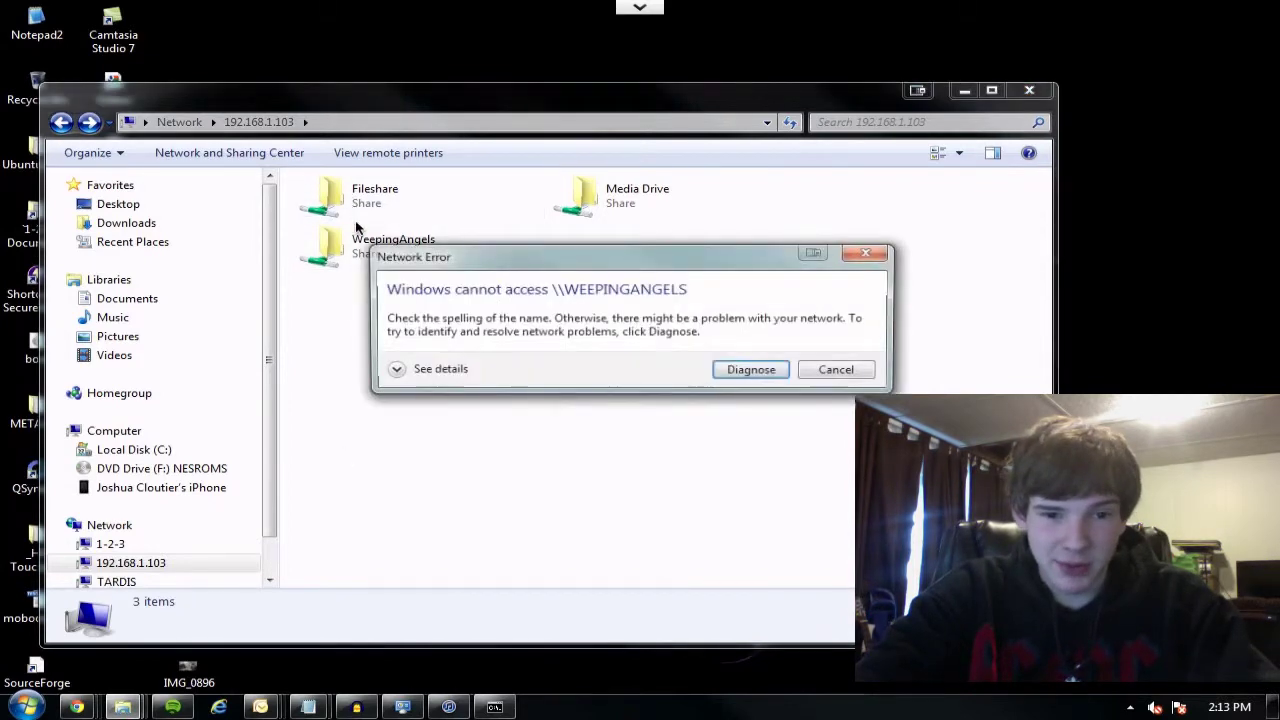
click(825, 374)
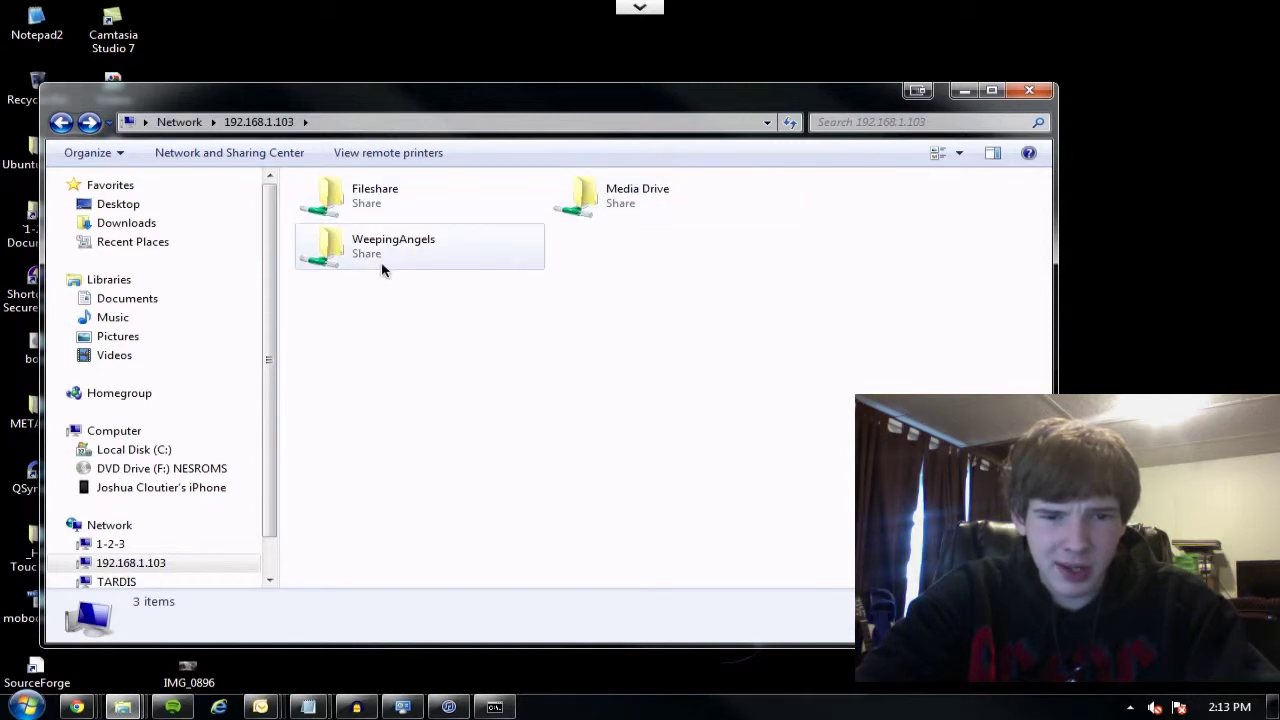
Map the Media Drive share as network drive Y:
right_click(636, 197)
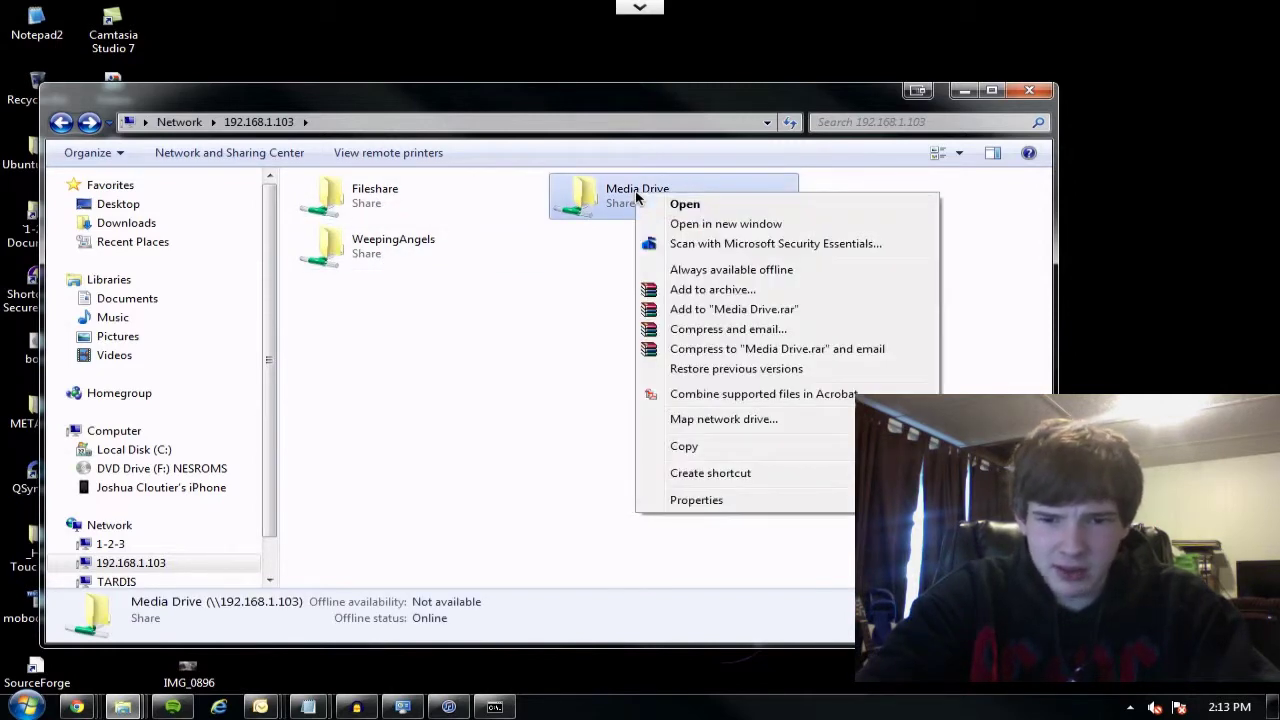
click(737, 420)
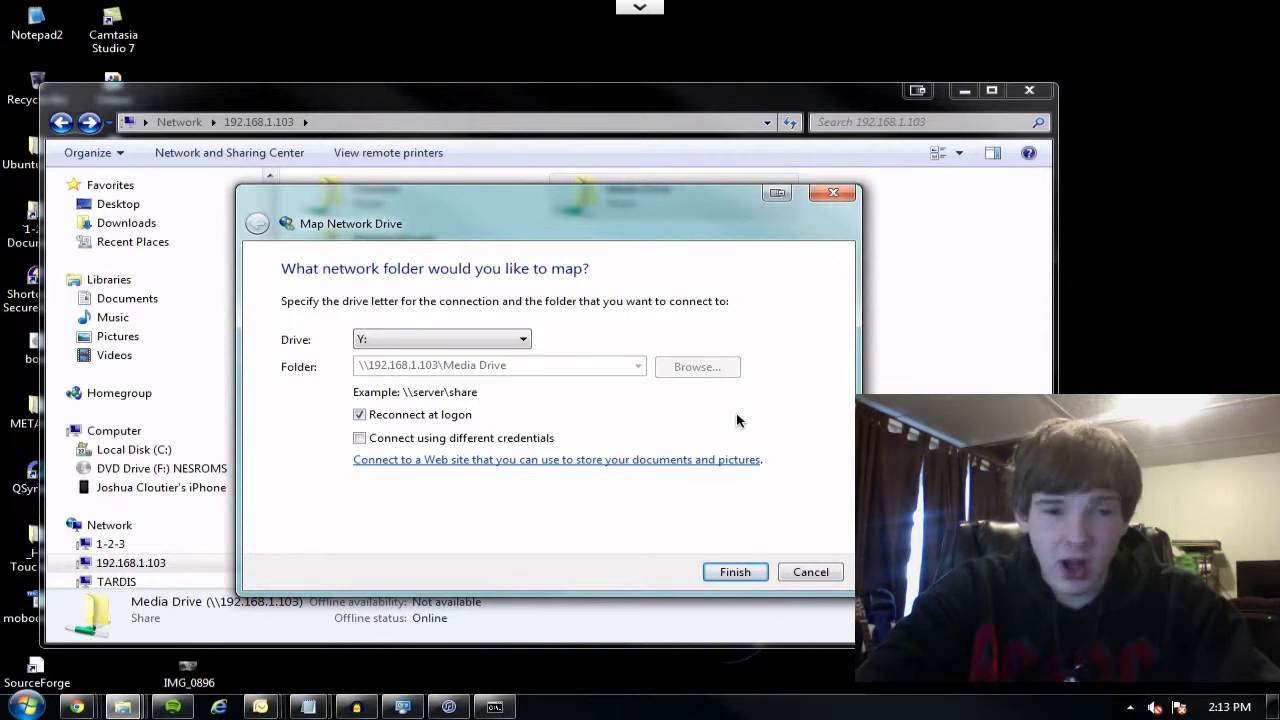
click(466, 341)
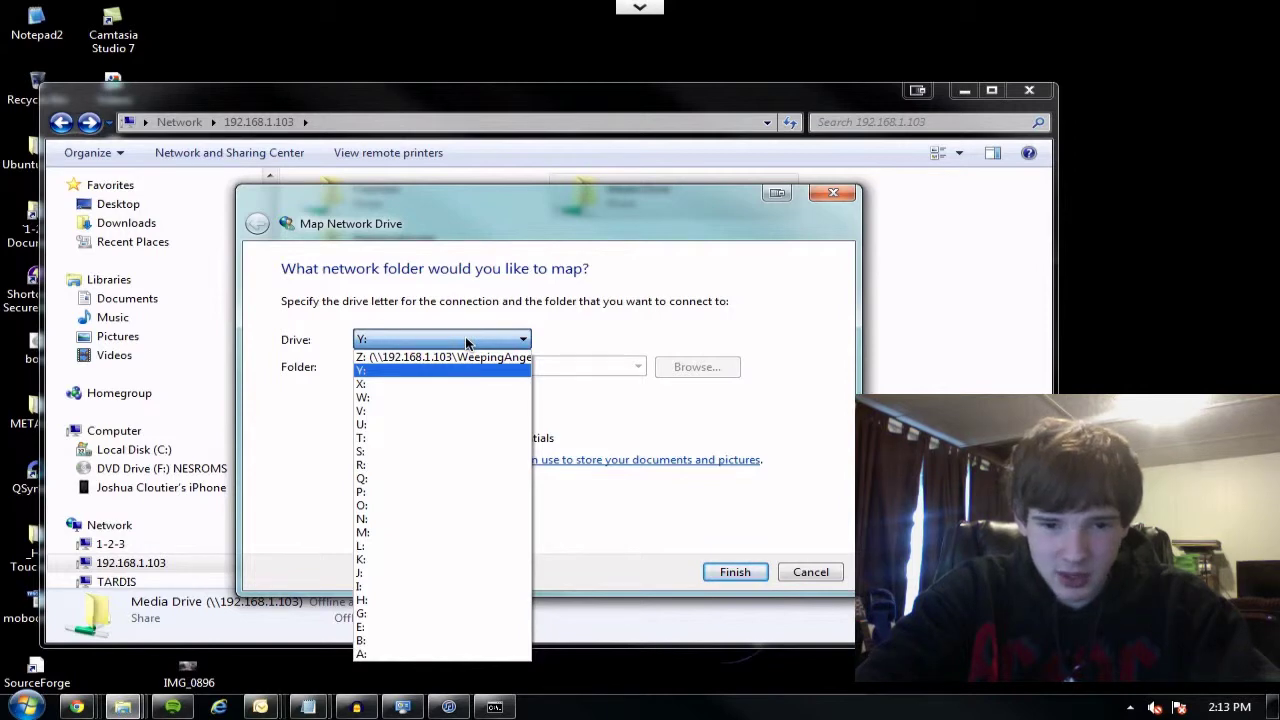
click(466, 341)
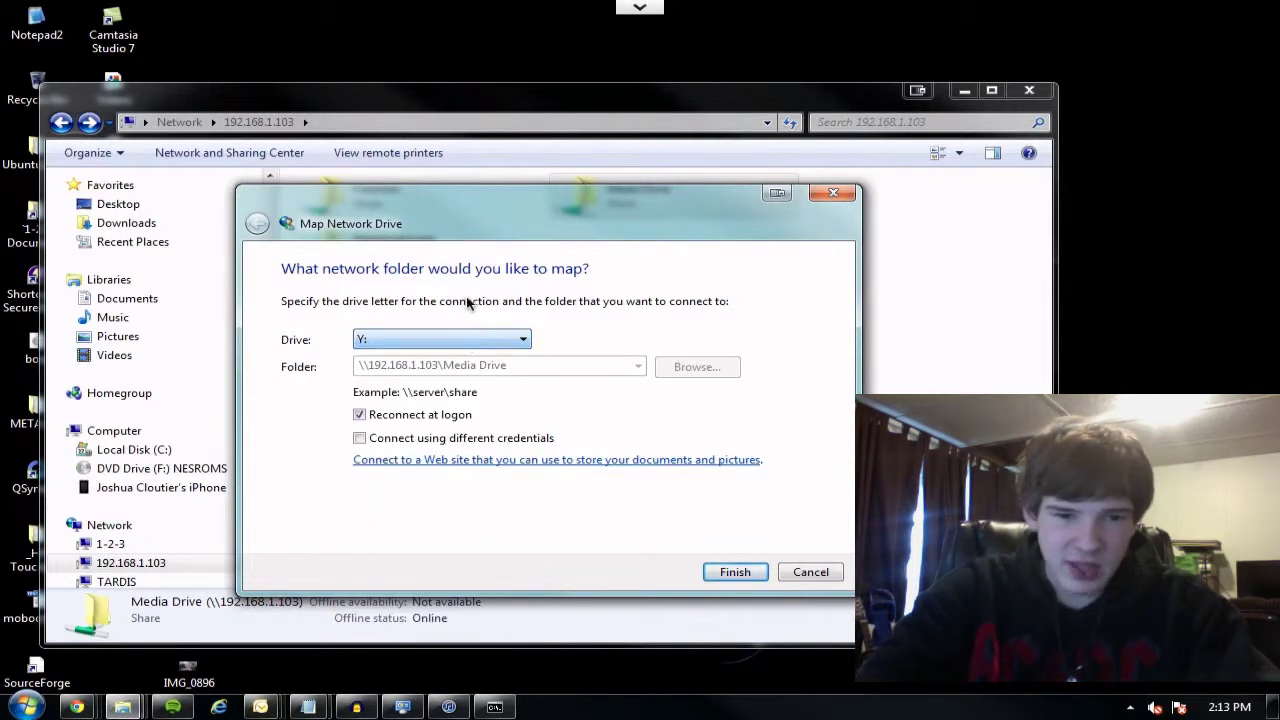
click(736, 572)
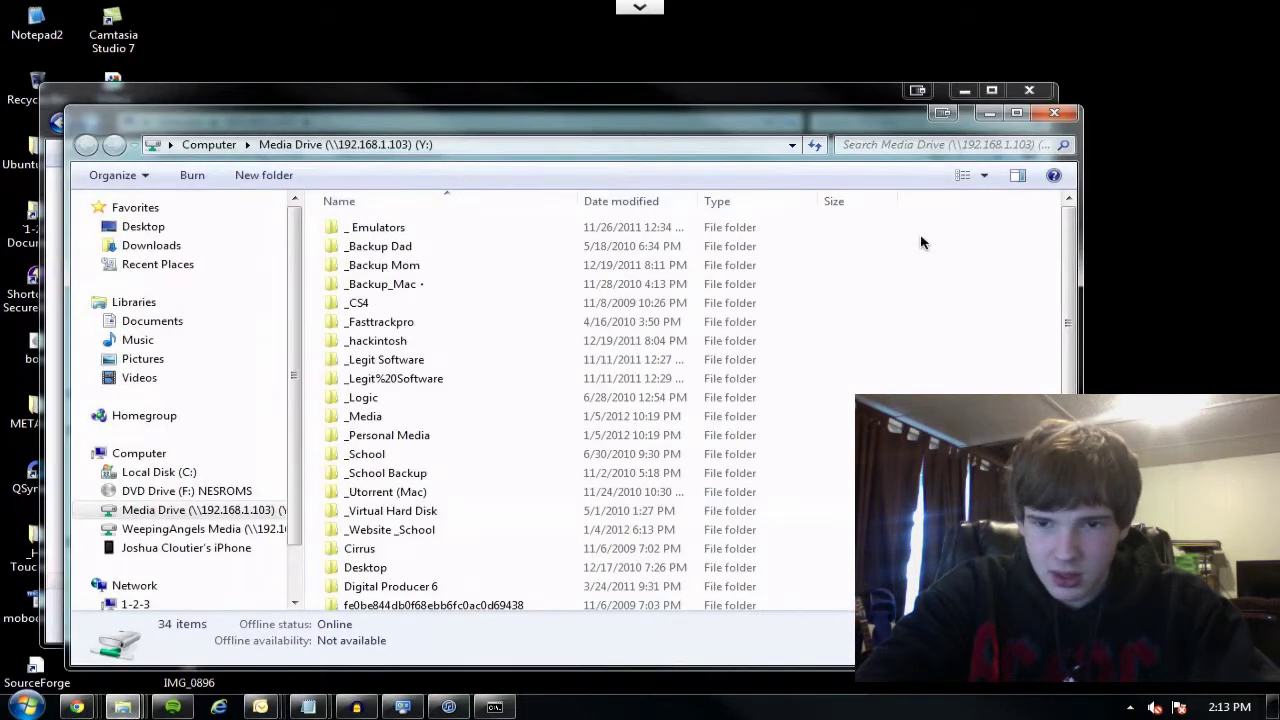
Open Media Drive (Y:) from Computer to confirm it, then close both Explorer windows
click(211, 146)
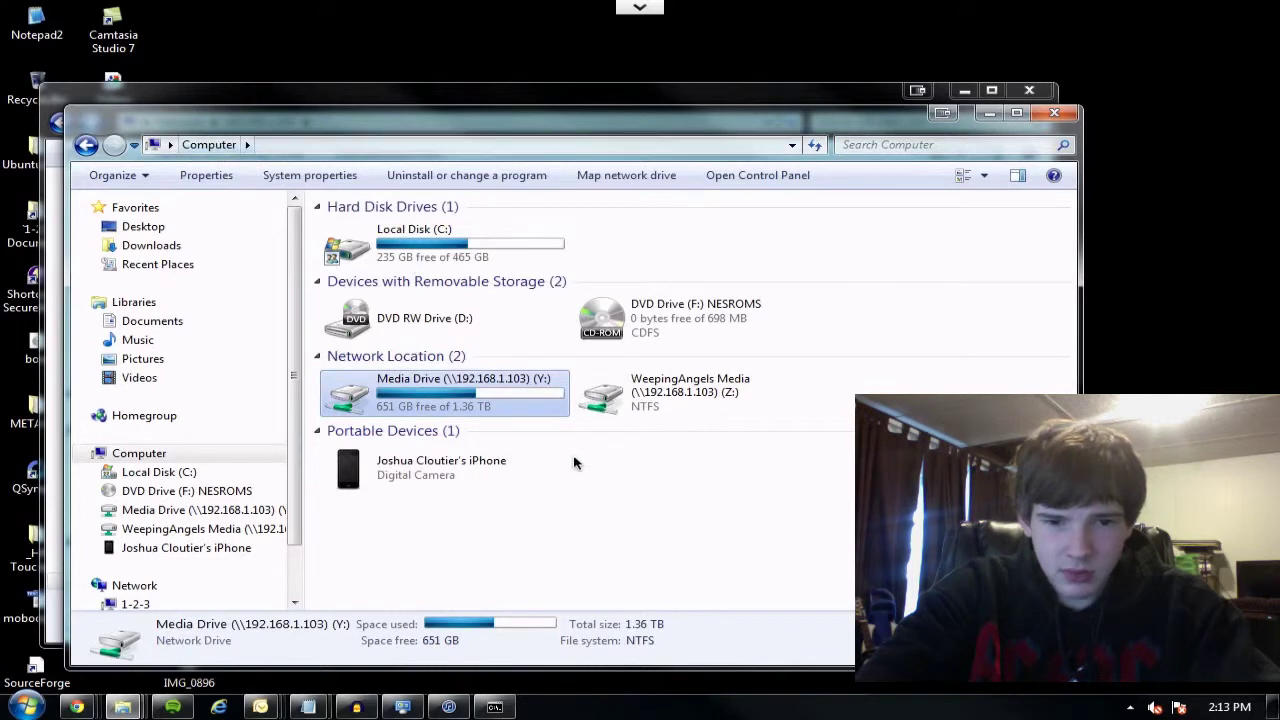
click(530, 455)
click(456, 390)
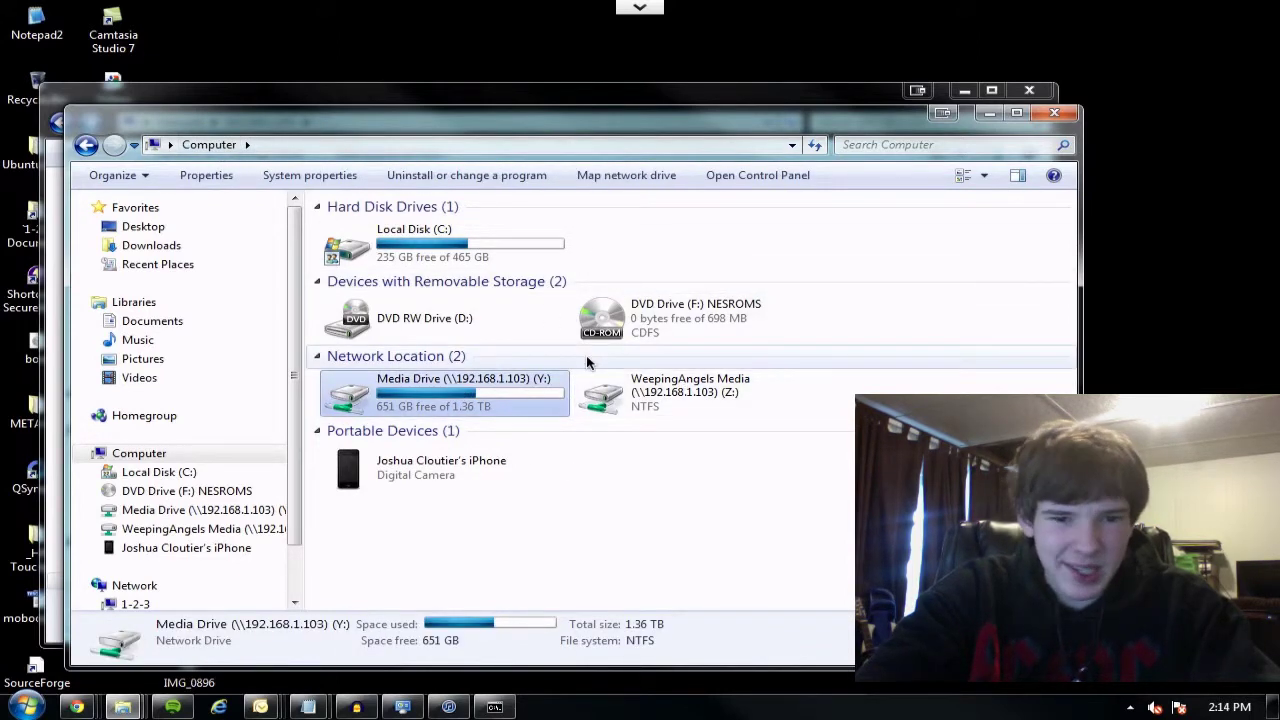
double_click(514, 404)
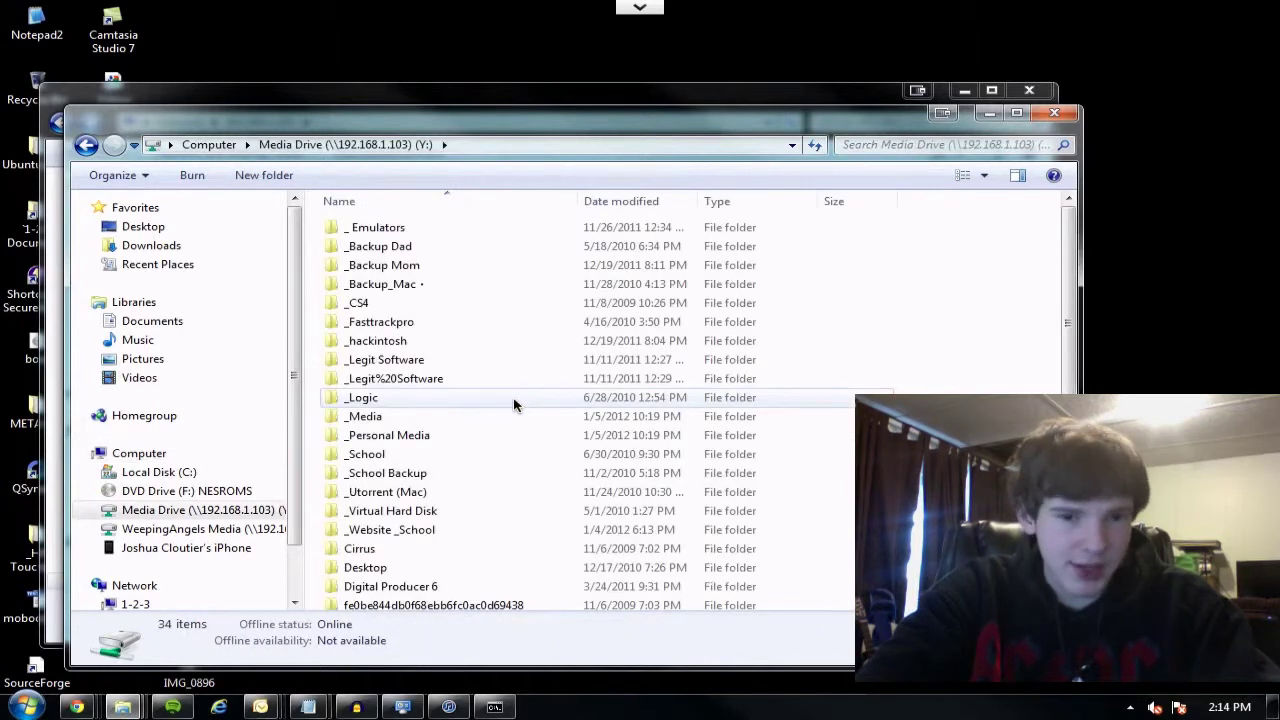
click(1042, 116)
click(1035, 96)
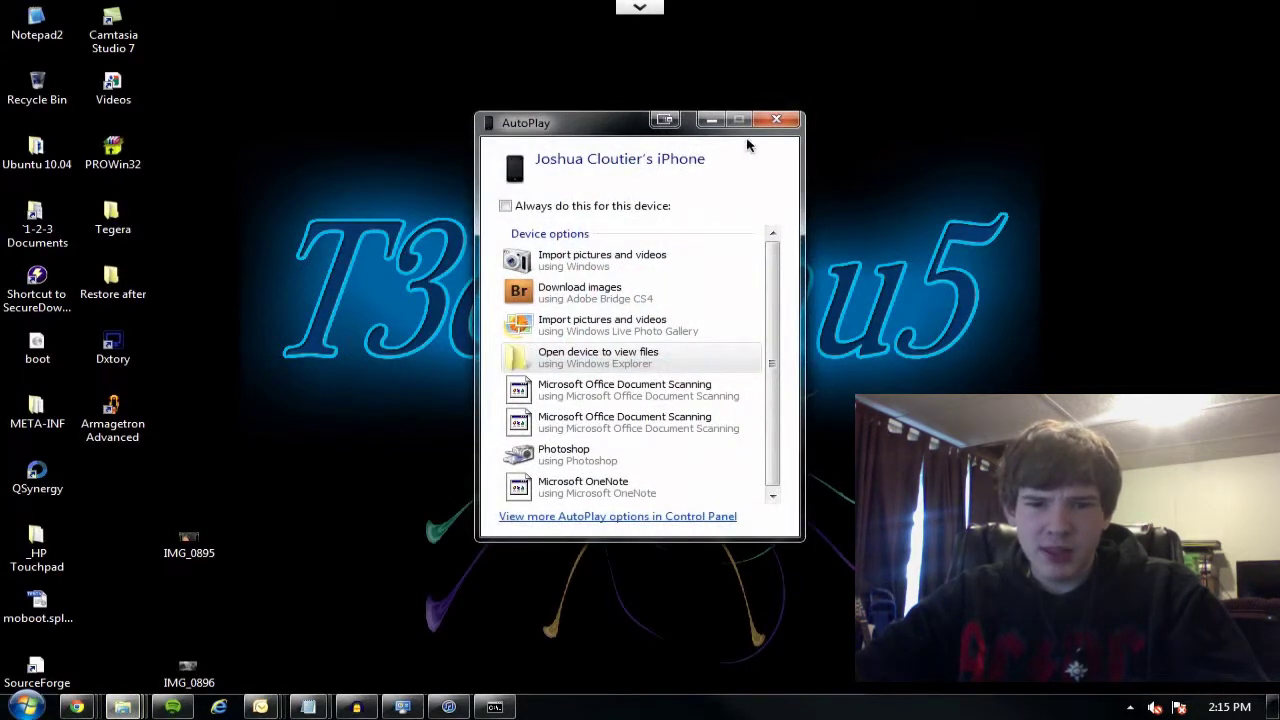
Dismiss the iPhone AutoPlay dialog, leaving the Windows 7 desktop clear
click(770, 122)
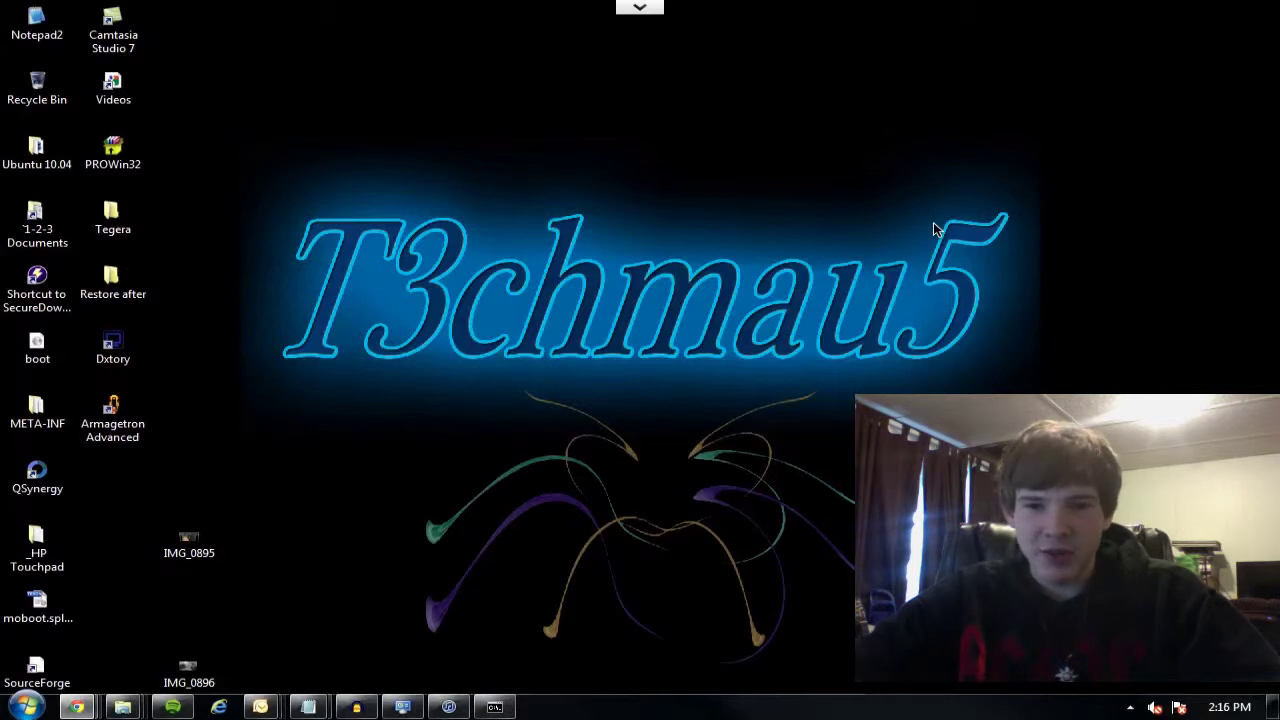
mouse_move(628, 12)
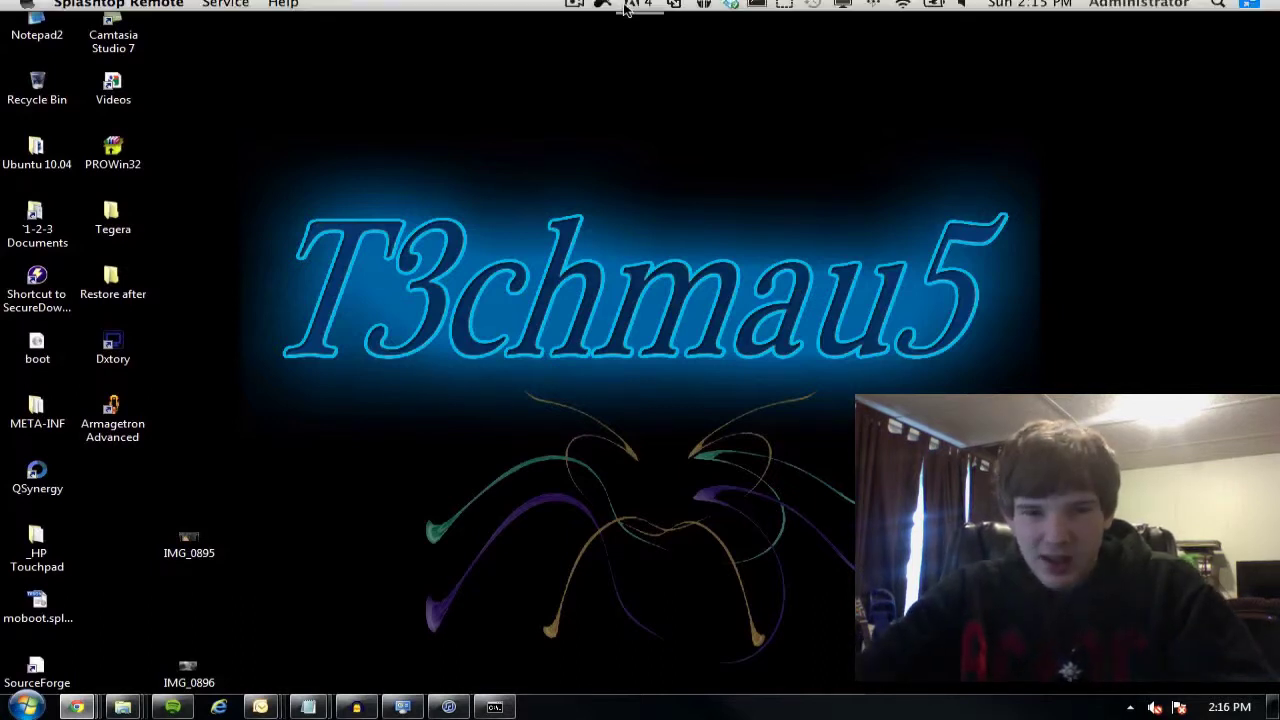